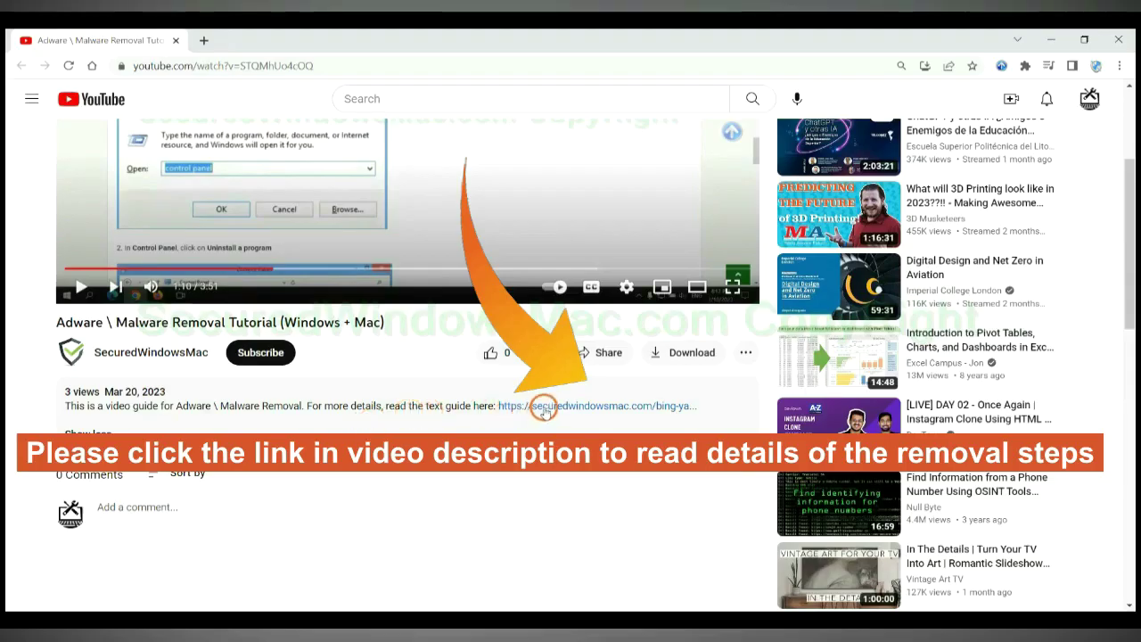
Step: Open the SecuredWindowsMac removal guide from the YouTube video description link in a new tab
{"action": "left_click", "coordinate": [544, 407]}
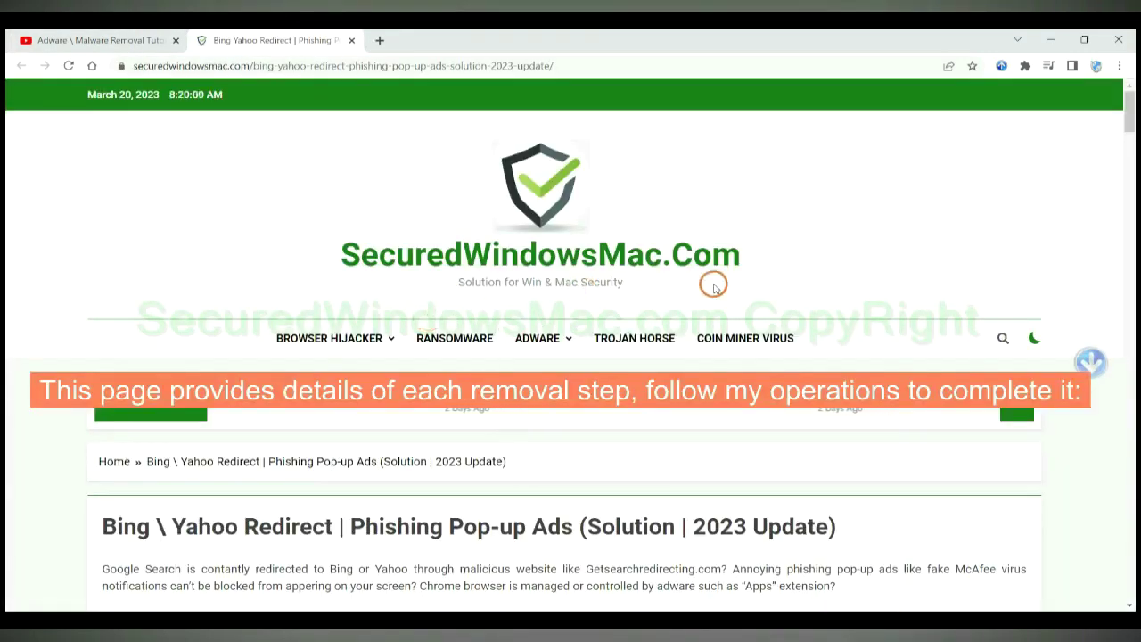
Step: Scroll to the Adware \ Malware Instant Automatic Removal heading and briefly highlight it
{"action": "scroll", "coordinate": [809, 268], "scroll_direction": "down", "scroll_amount": 6}
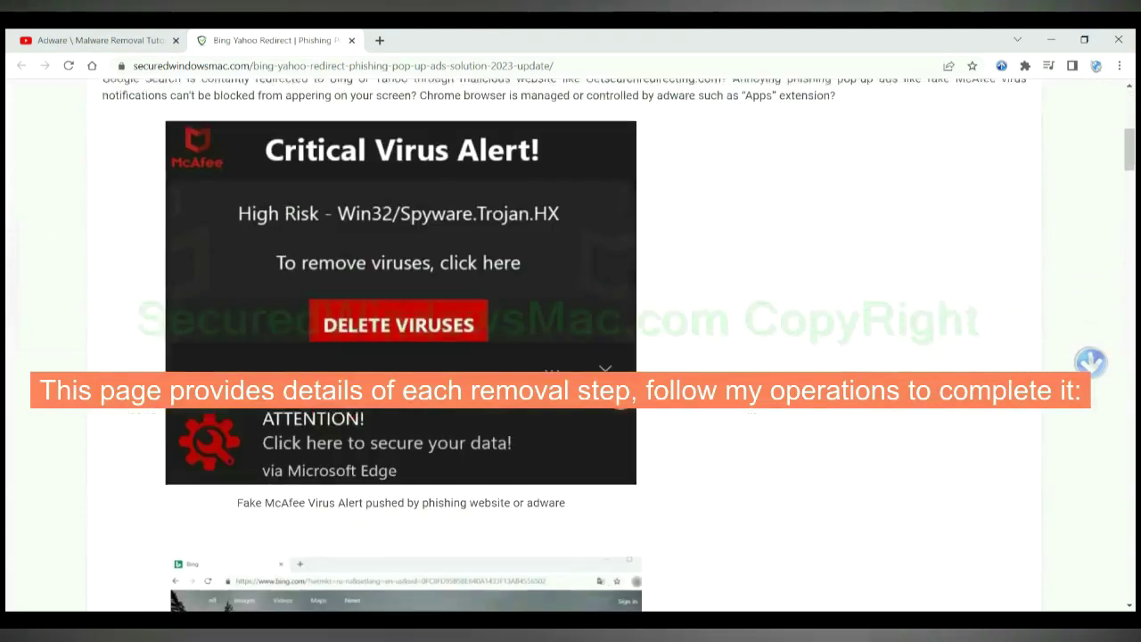
{"action": "scroll", "coordinate": [809, 268], "scroll_direction": "down", "scroll_amount": 10}
{"action": "scroll", "coordinate": [619, 395], "scroll_direction": "down", "scroll_amount": 3}
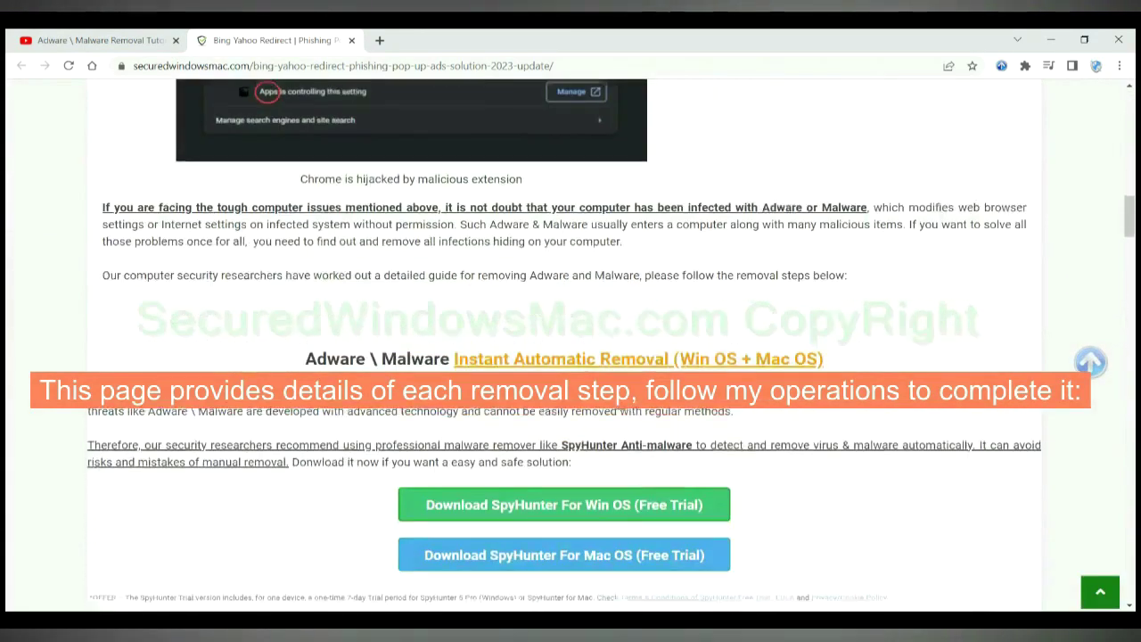
{"action": "scroll", "coordinate": [618, 395], "scroll_direction": "down", "scroll_amount": 1}
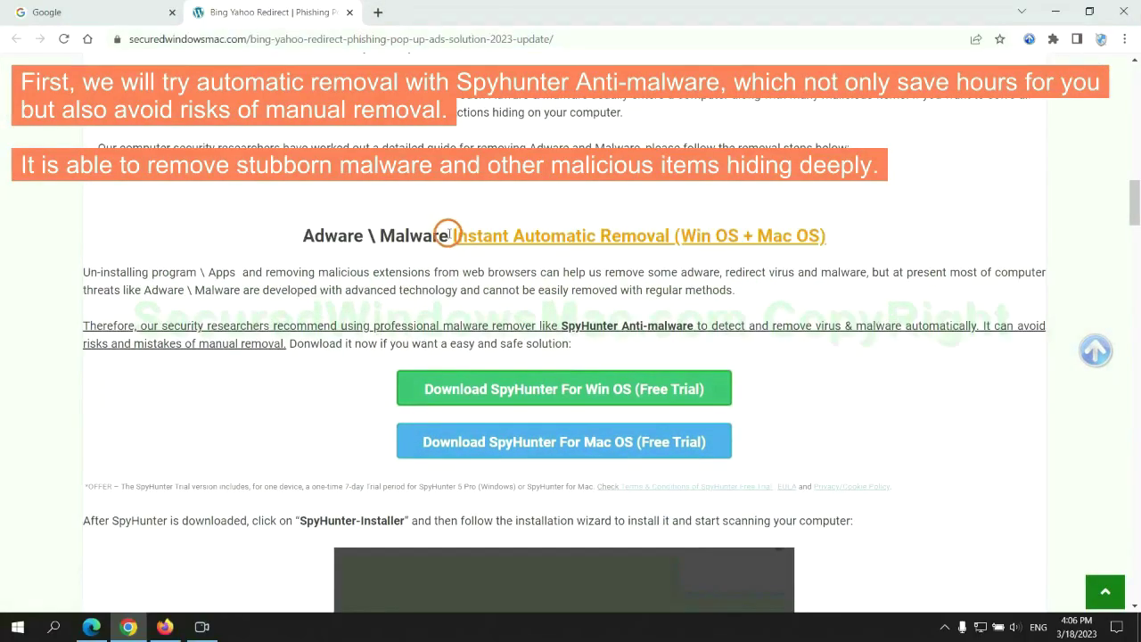
{"action": "left_click_drag", "start_coordinate": [451, 235], "coordinate": [668, 235]}
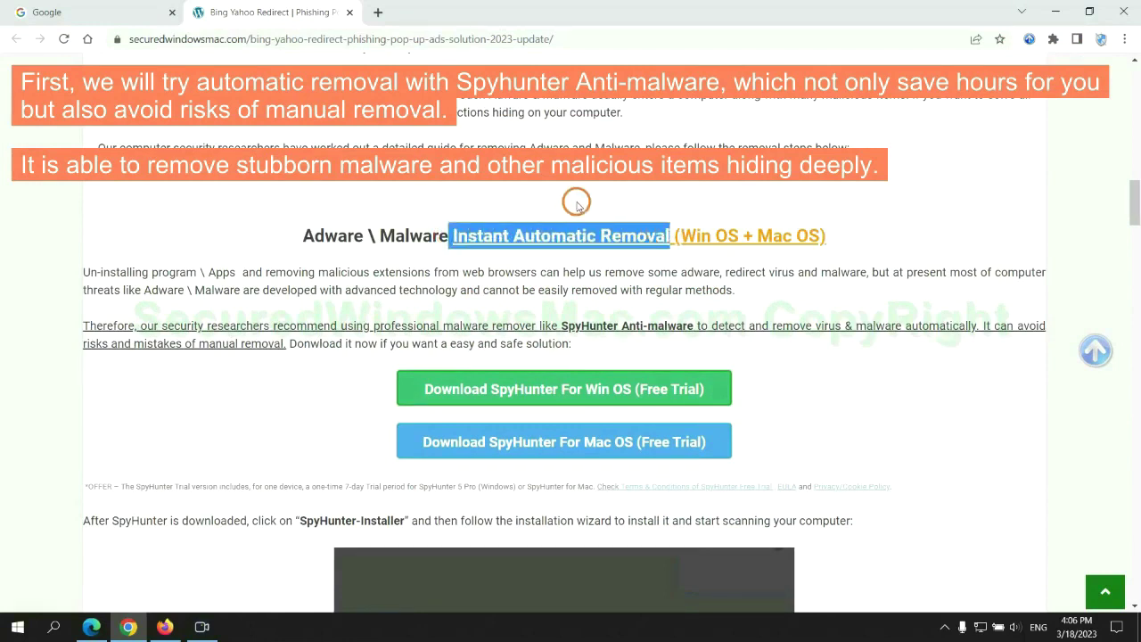
{"action": "left_click", "coordinate": [576, 204]}
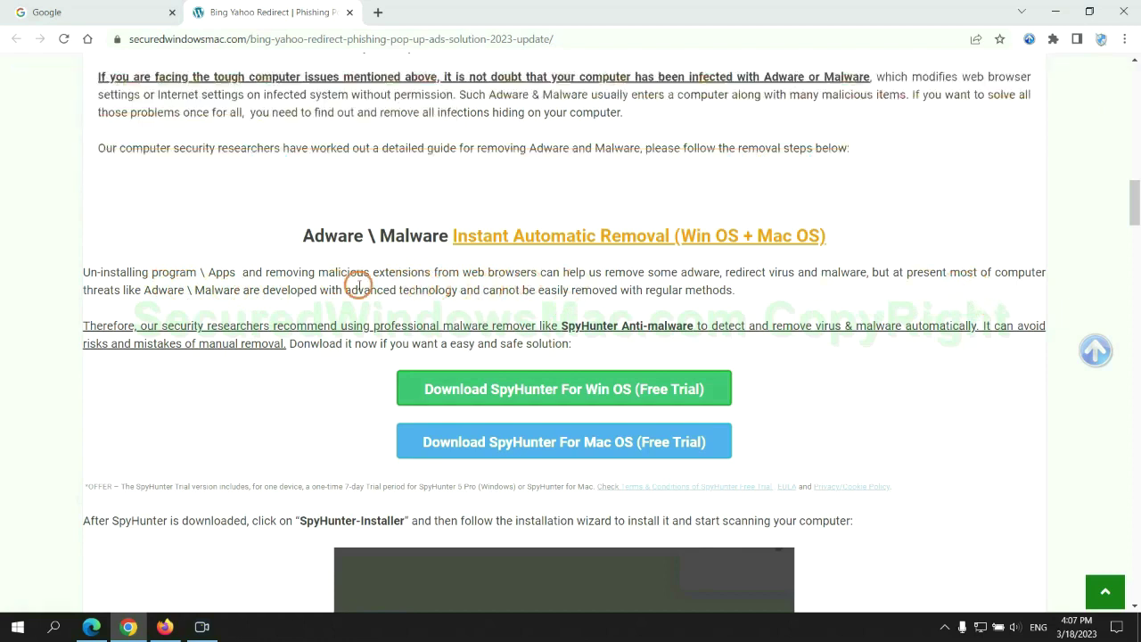
Step: Download SpyHunter For Win OS, keep the flagged installer, and run it
{"action": "scroll", "coordinate": [567, 322], "scroll_direction": "down", "scroll_amount": 1}
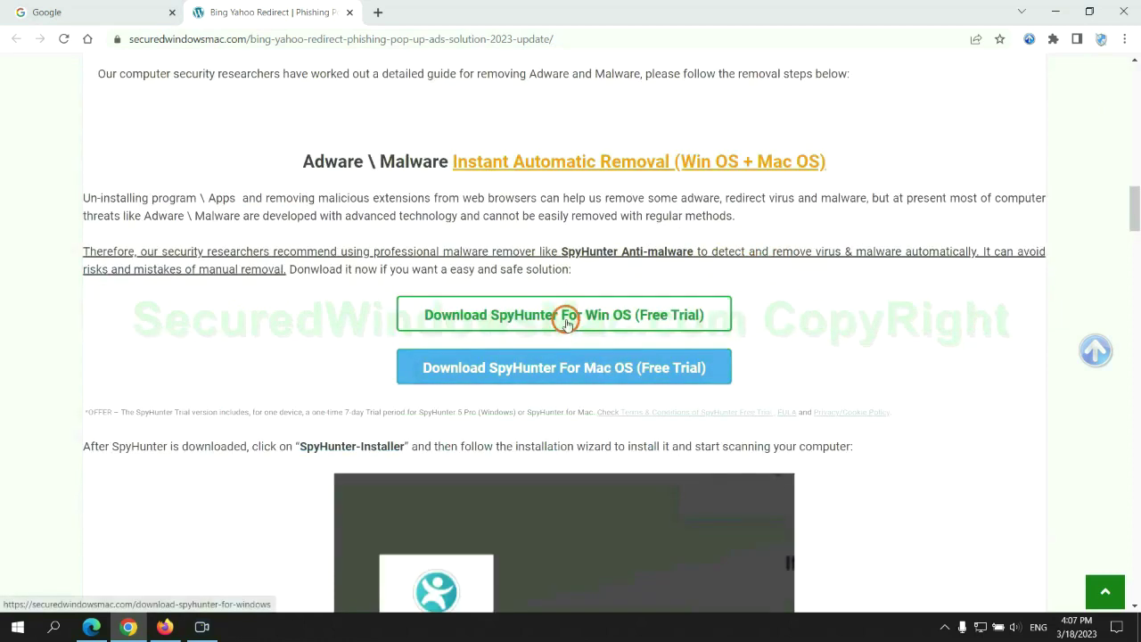
{"action": "scroll", "coordinate": [577, 359], "scroll_direction": "down", "scroll_amount": 1}
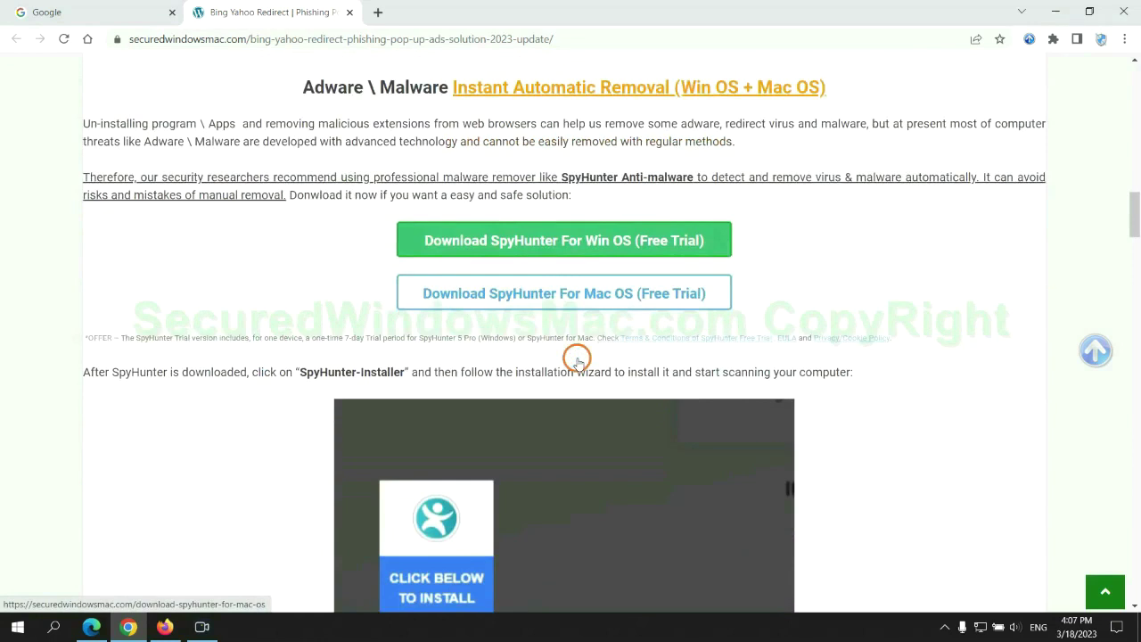
{"action": "scroll", "coordinate": [567, 338], "scroll_direction": "down", "scroll_amount": 1}
{"action": "left_click", "coordinate": [577, 169]}
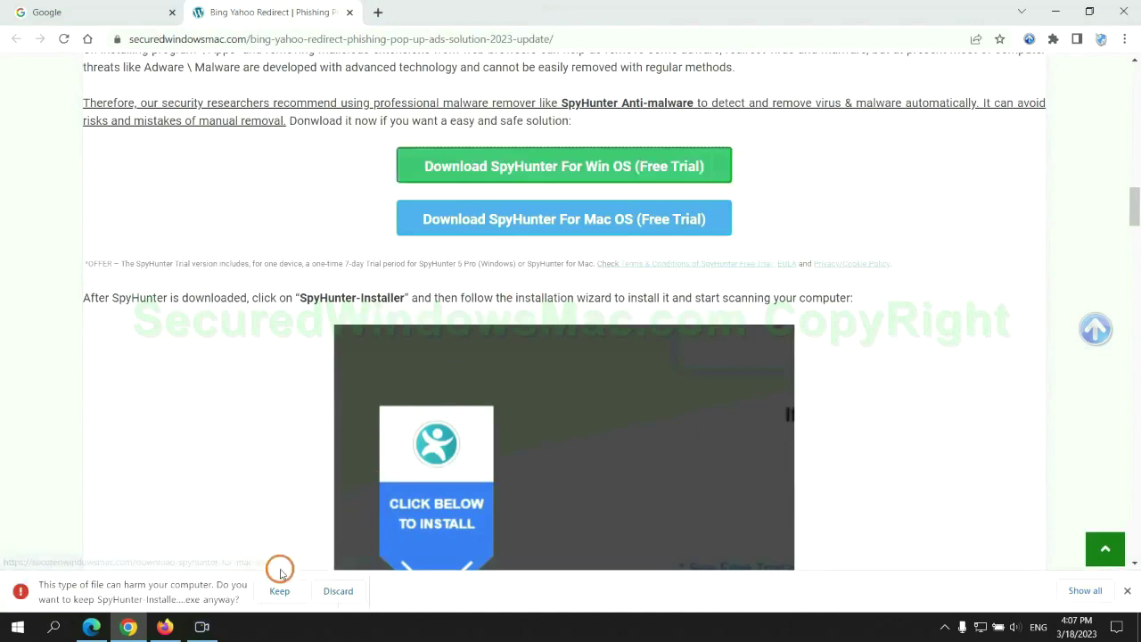
{"action": "left_click", "coordinate": [274, 591]}
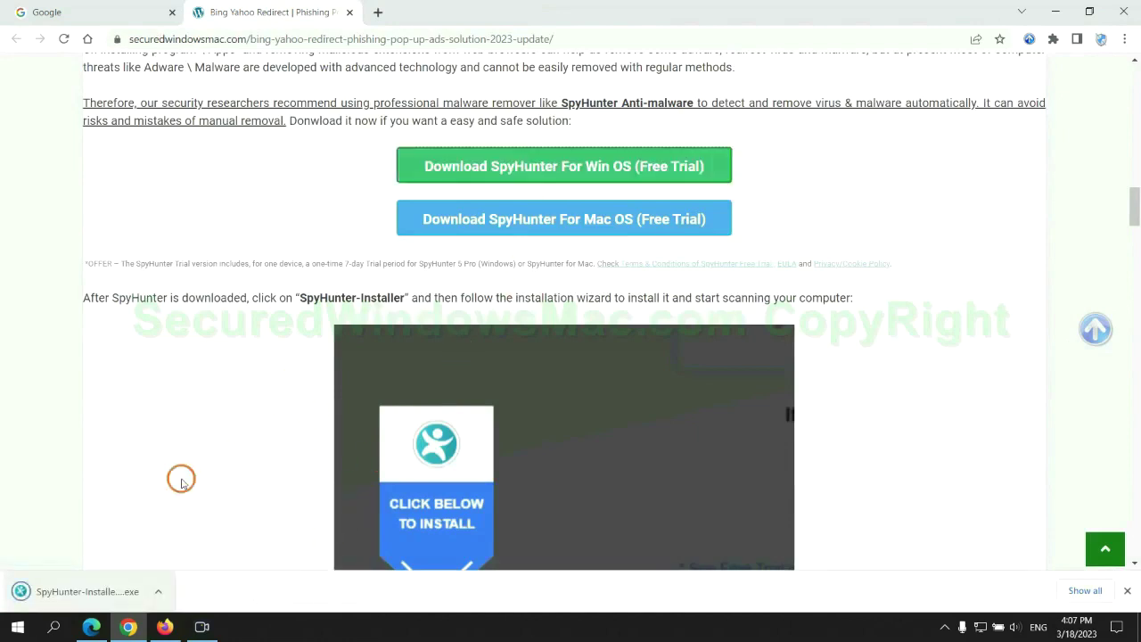
{"action": "left_click", "coordinate": [108, 592]}
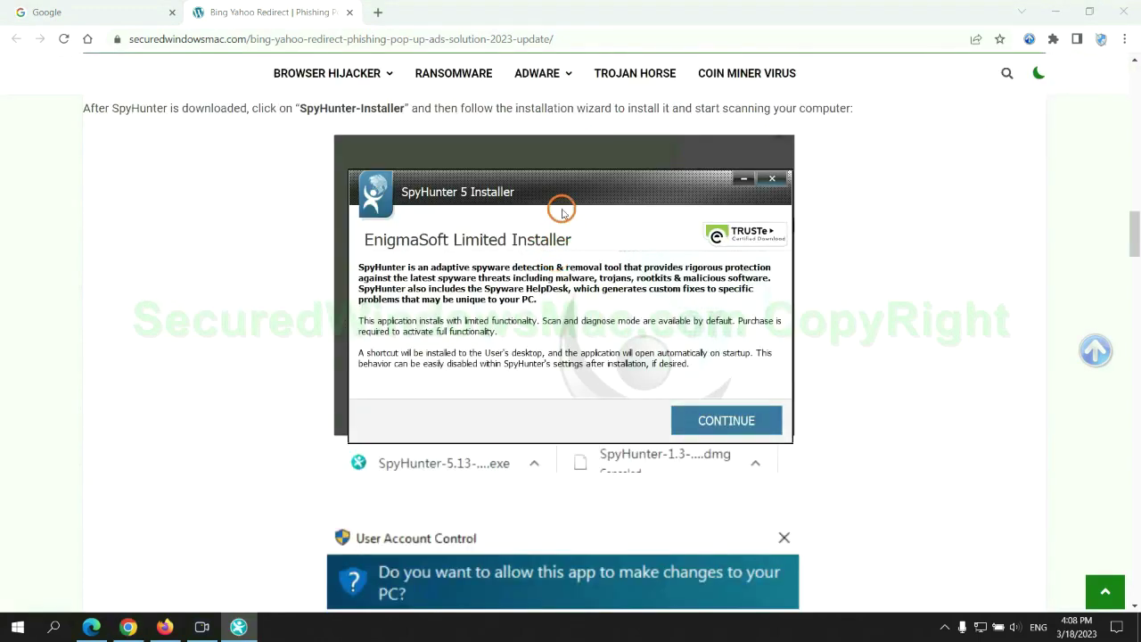
Step: Install SpyHunter 5 accepting the EULA, review scan results, and choose the FREE Trial (7-Days)
{"action": "left_click", "coordinate": [751, 421]}
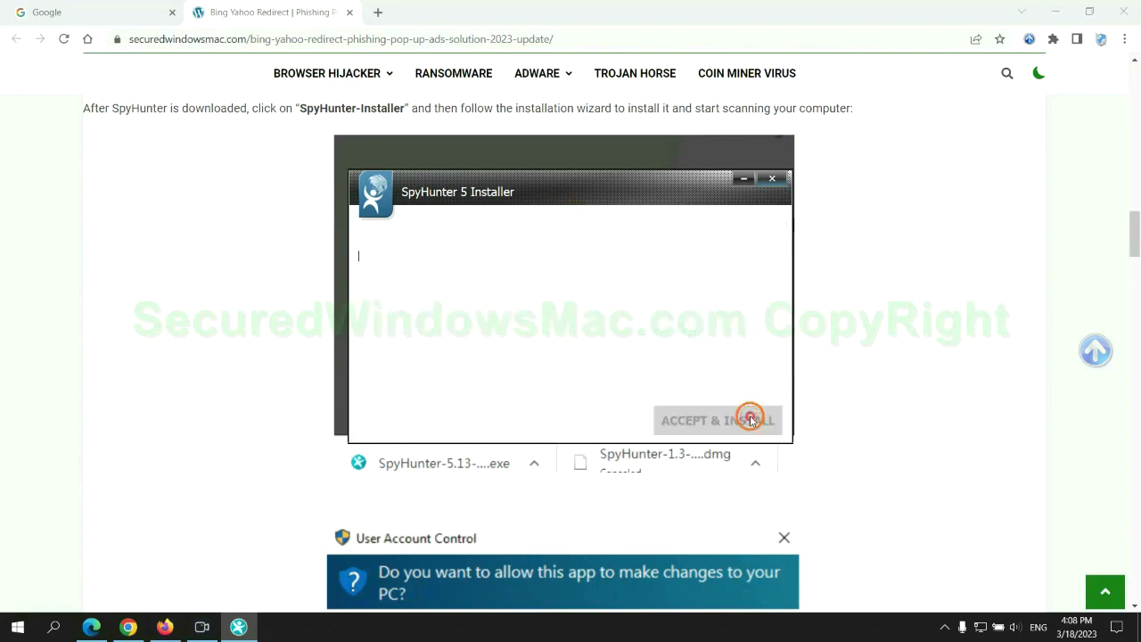
{"action": "left_click", "coordinate": [580, 383]}
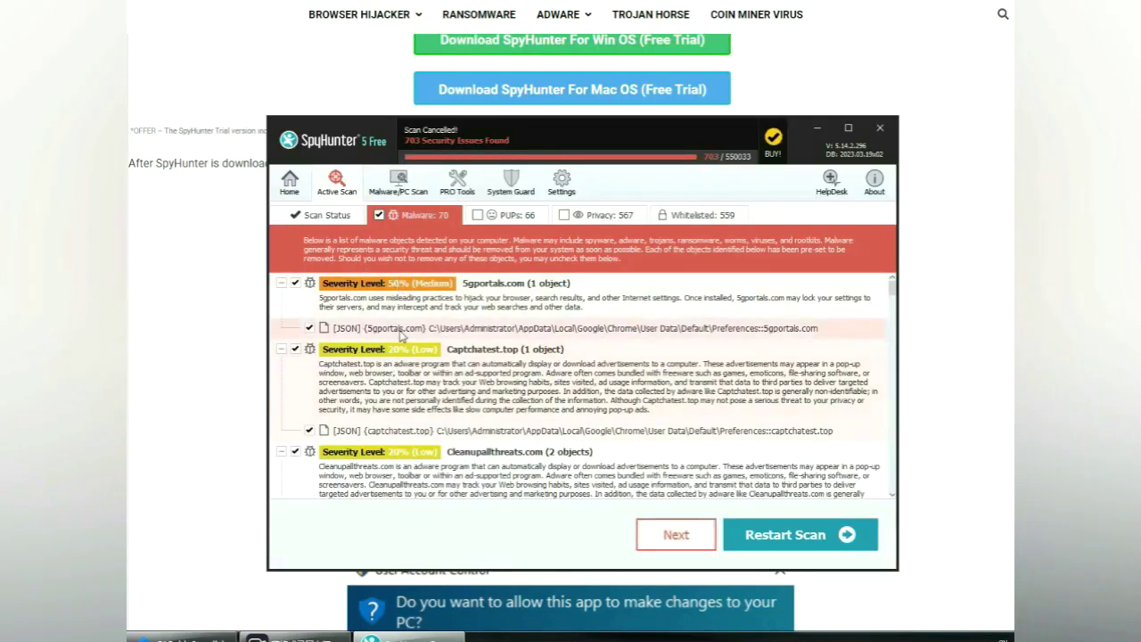
{"action": "left_click", "coordinate": [697, 539]}
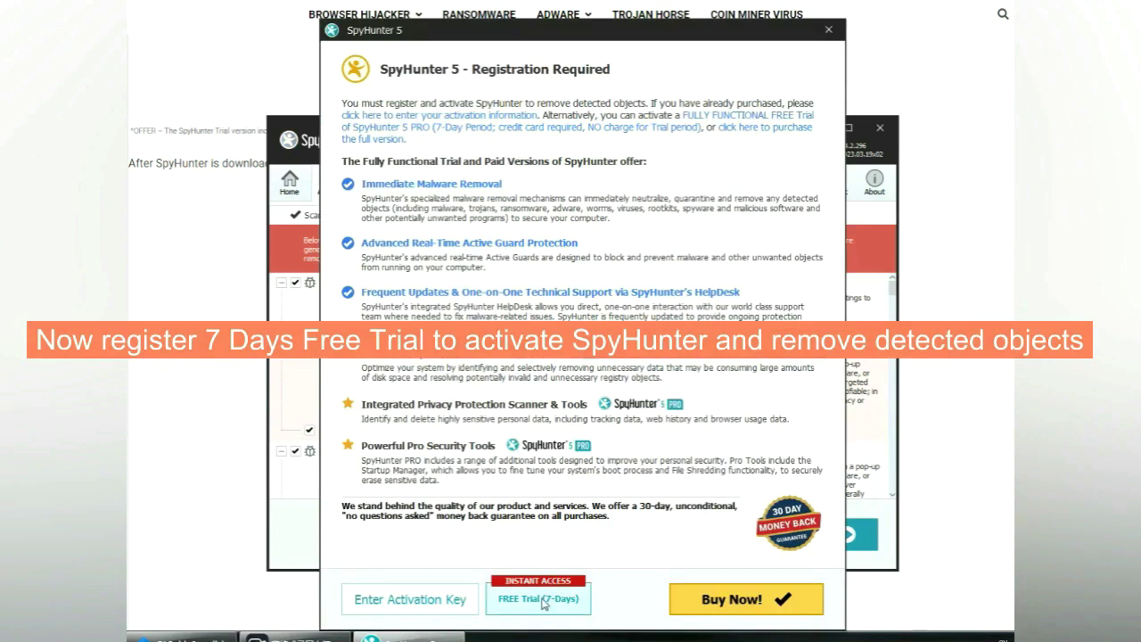
{"action": "left_click", "coordinate": [538, 599]}
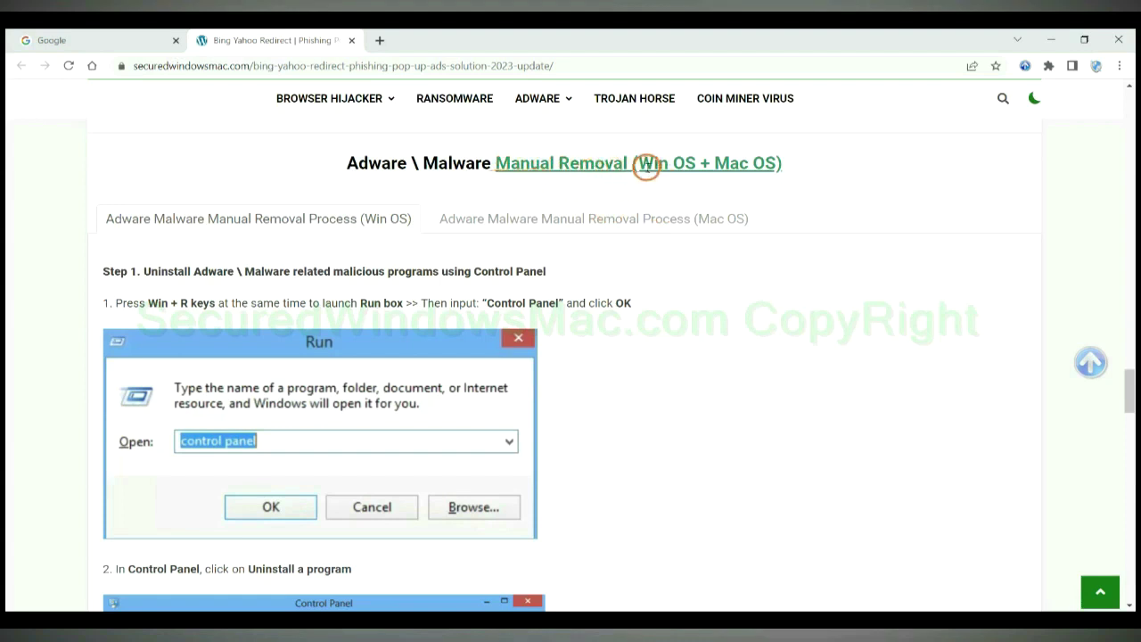
Step: Scroll to the Manual Removal section and show Windows Step 1's Run and Control Panel instructions
{"action": "left_click_drag", "start_coordinate": [639, 164], "coordinate": [693, 164]}
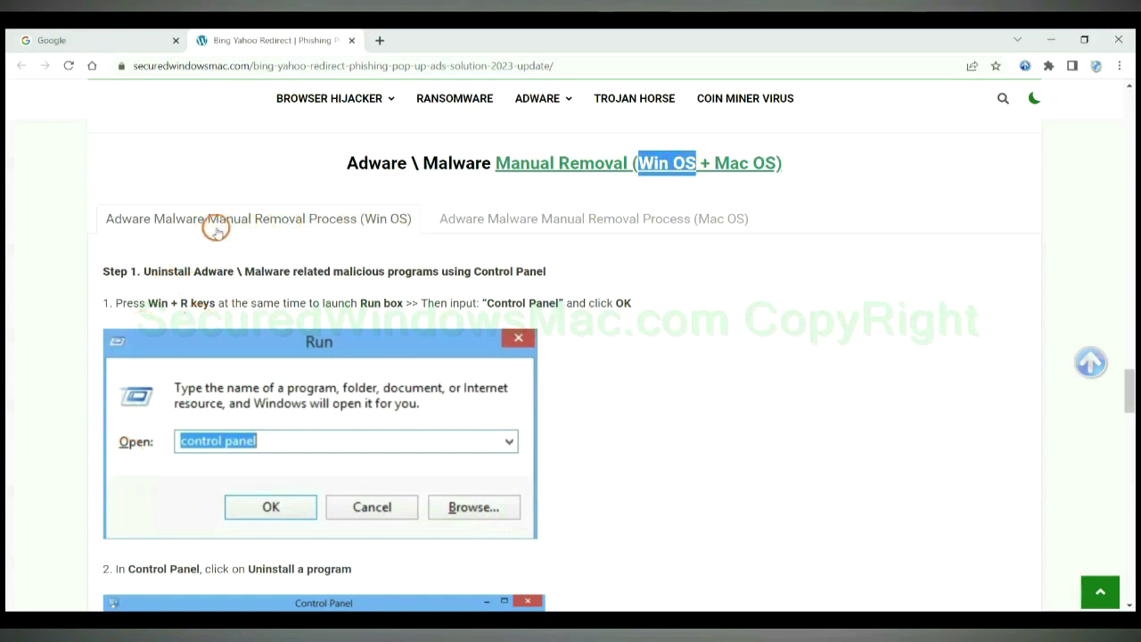
{"action": "left_click_drag", "start_coordinate": [713, 163], "coordinate": [777, 164]}
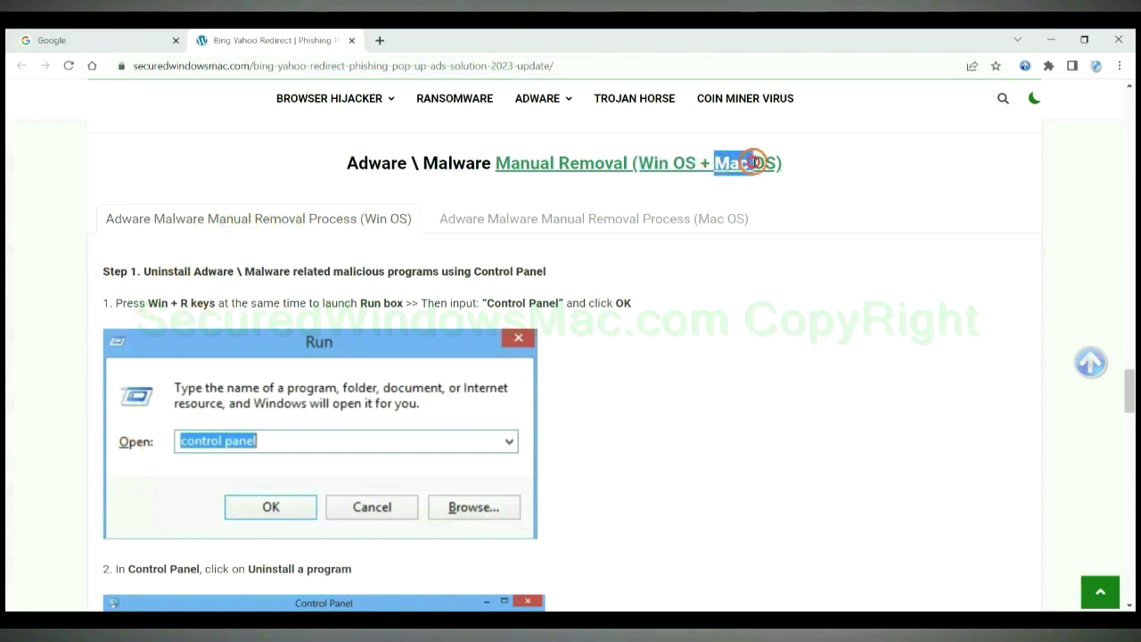
{"action": "left_click", "coordinate": [584, 215]}
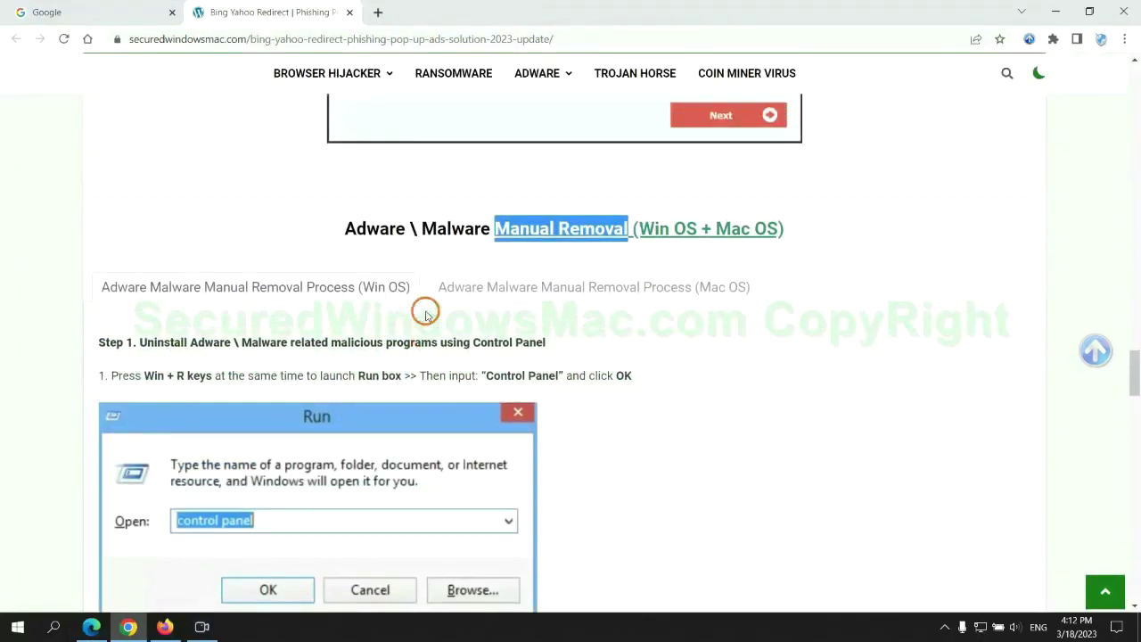
{"action": "scroll", "coordinate": [375, 301], "scroll_direction": "down", "scroll_amount": 2}
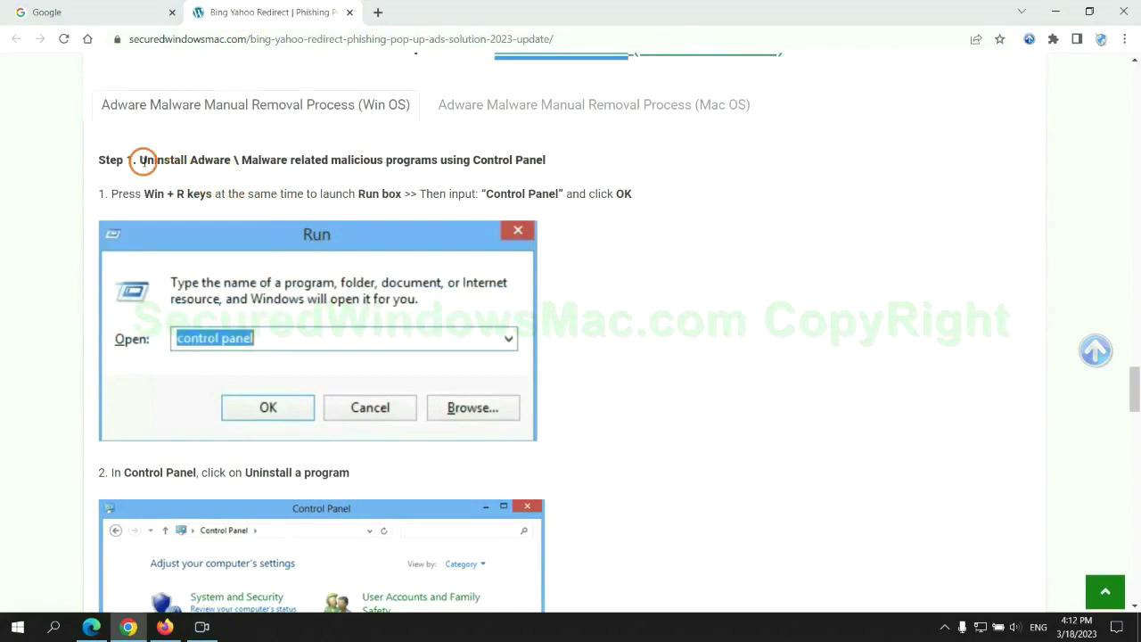
{"action": "left_click_drag", "start_coordinate": [140, 162], "coordinate": [436, 164]}
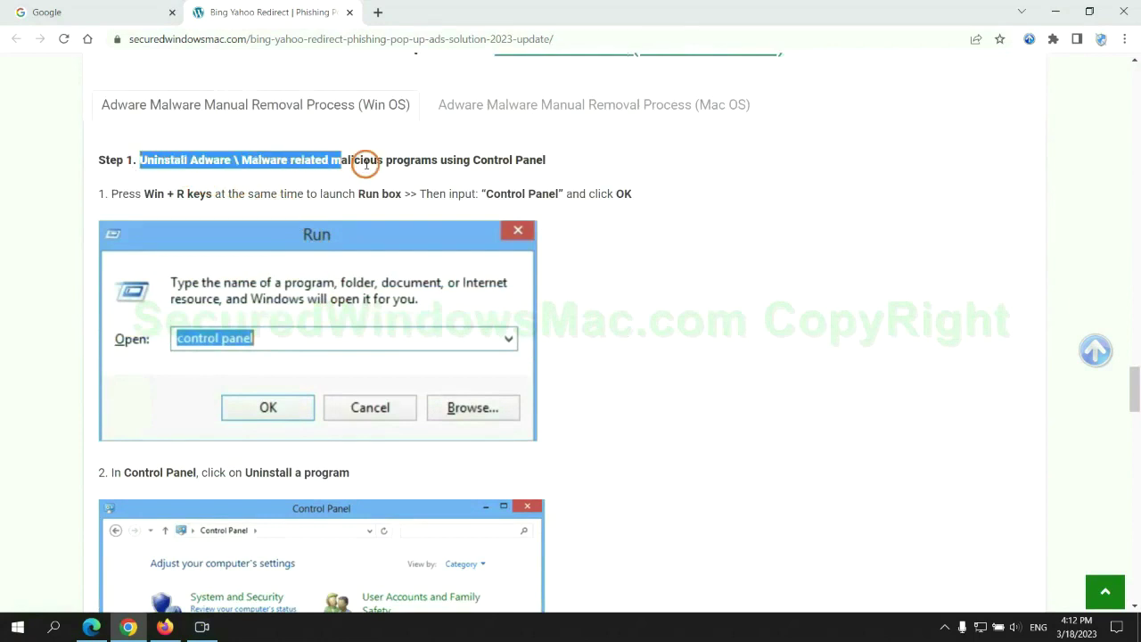
{"action": "left_click", "coordinate": [758, 232]}
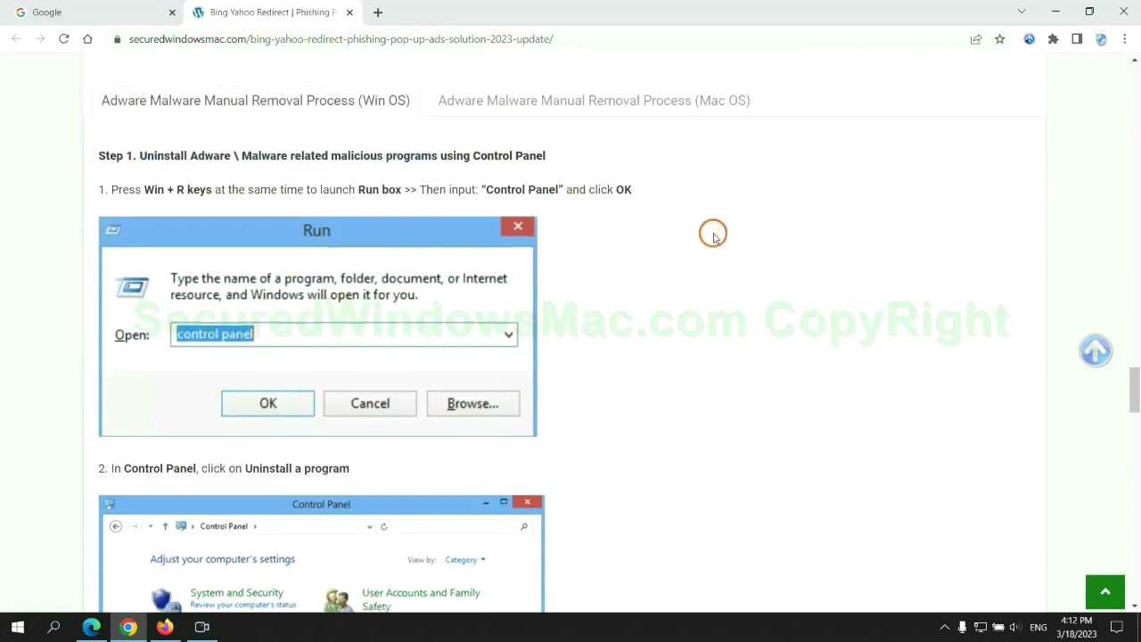
{"action": "scroll", "coordinate": [713, 235], "scroll_direction": "down", "scroll_amount": 2}
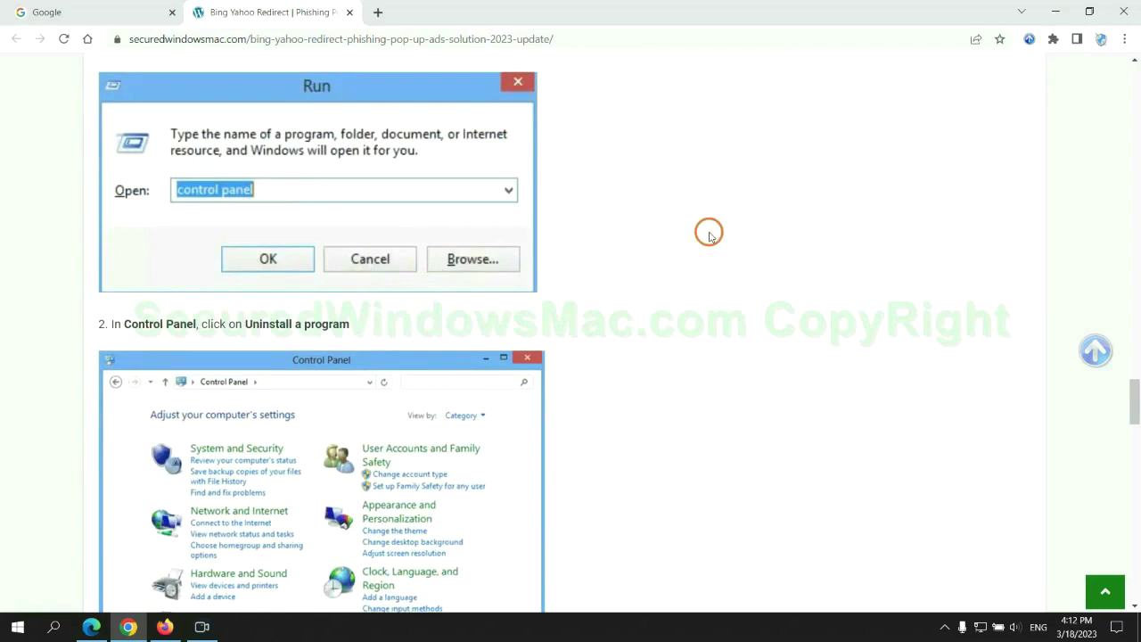
Step: Open Control Panel via Run, view Programs and Features, select Lantern, then close it
{"action": "key", "text": "super+r"}
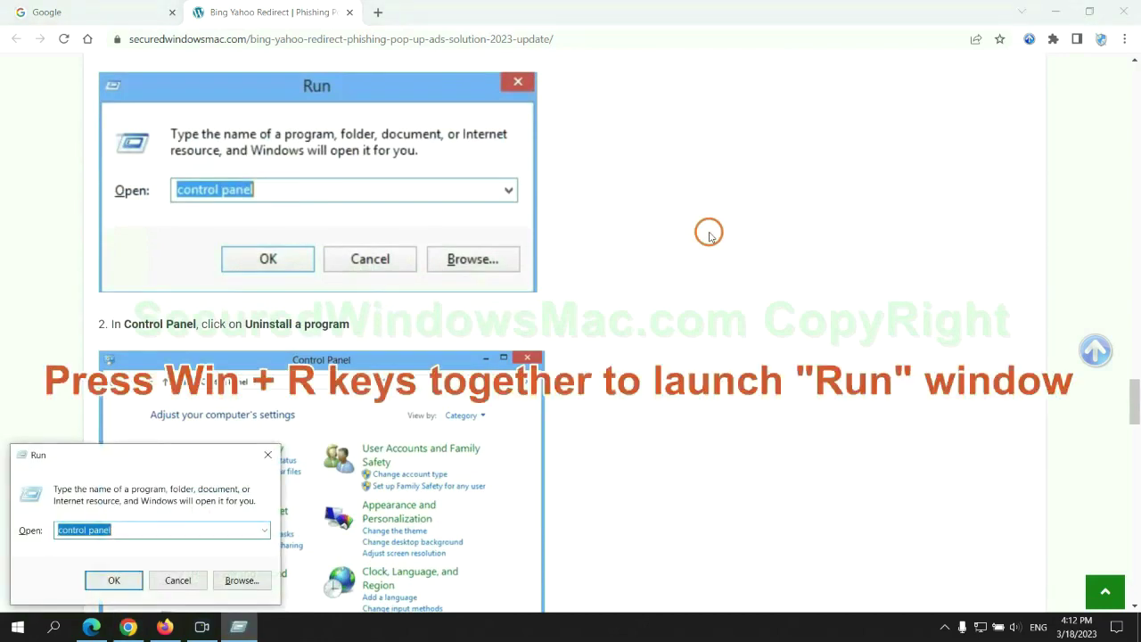
{"action": "type", "text": "cont"}
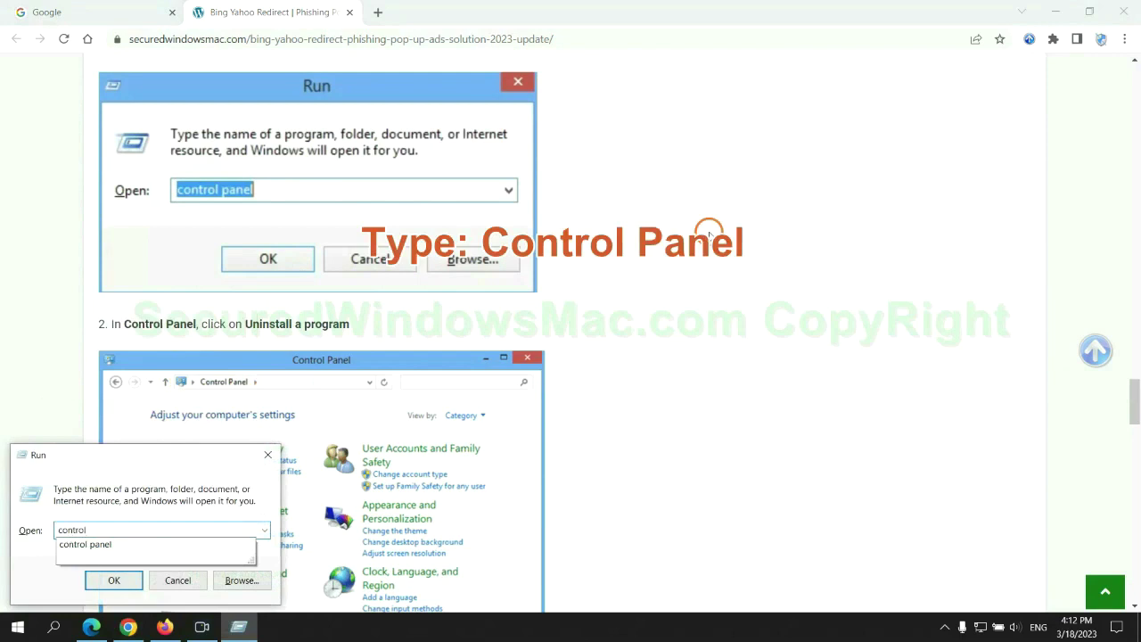
{"action": "type", "text": "l"}
{"action": "key", "text": "Return"}
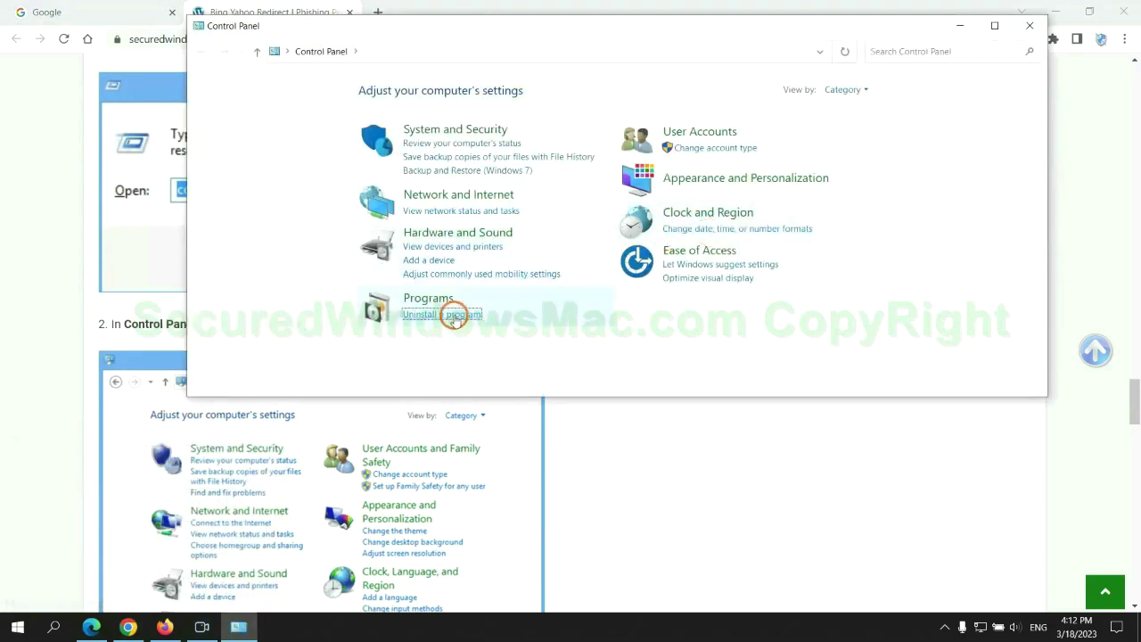
{"action": "left_click", "coordinate": [452, 314]}
{"action": "left_click", "coordinate": [361, 210]}
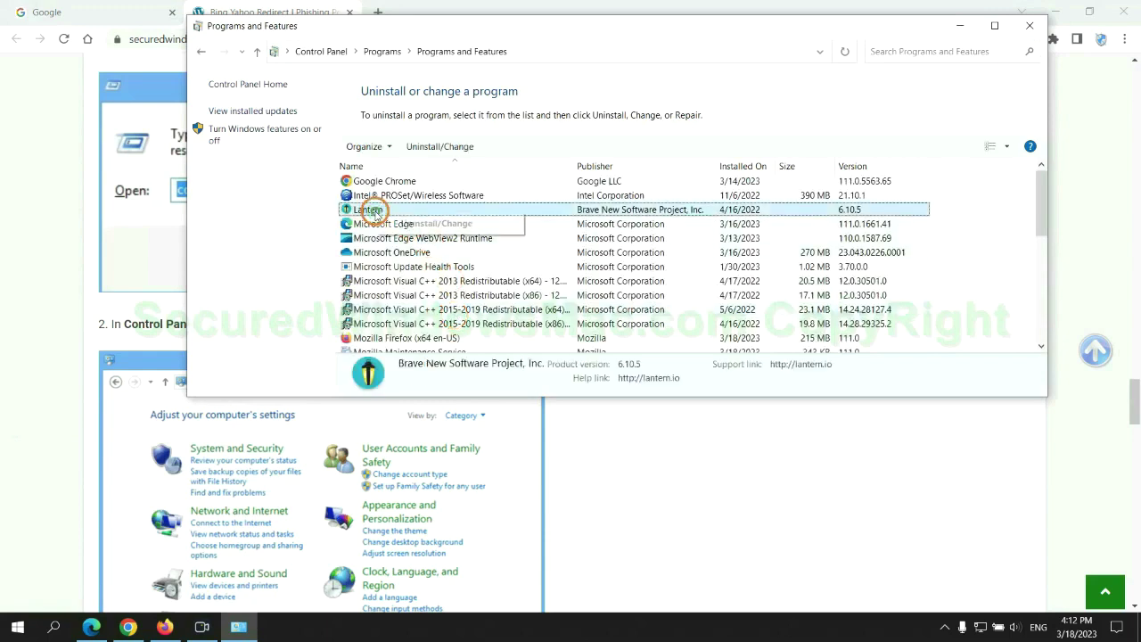
{"action": "left_click", "coordinate": [1030, 25]}
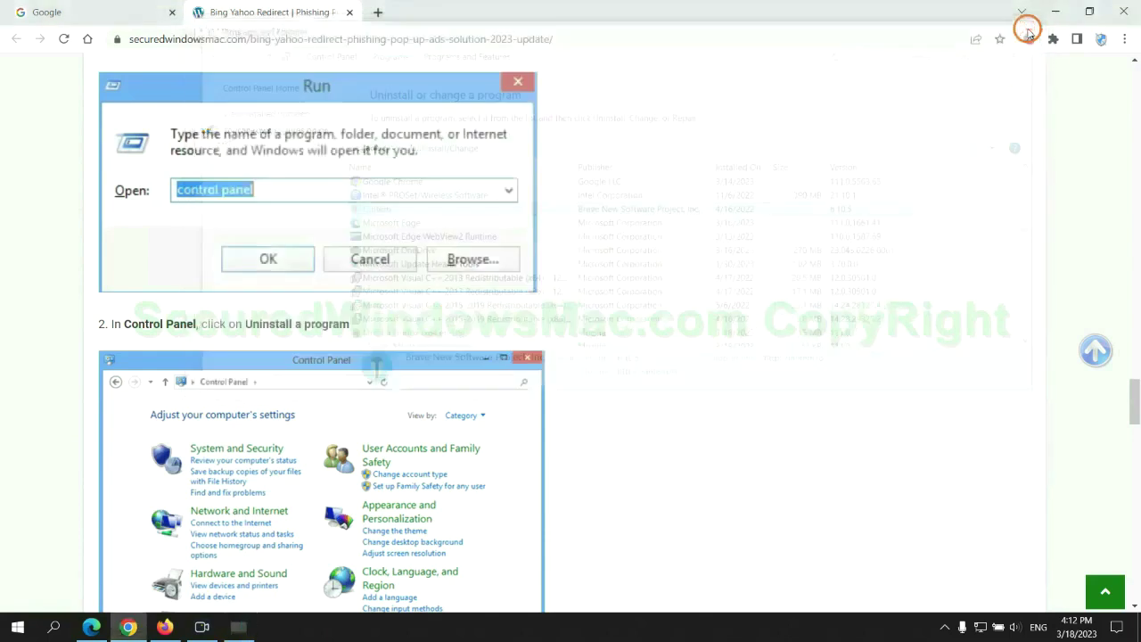
Step: Scroll the guide to Step 2 and highlight the words 'malicious extension'
{"action": "scroll", "coordinate": [336, 381], "scroll_direction": "down", "scroll_amount": 6}
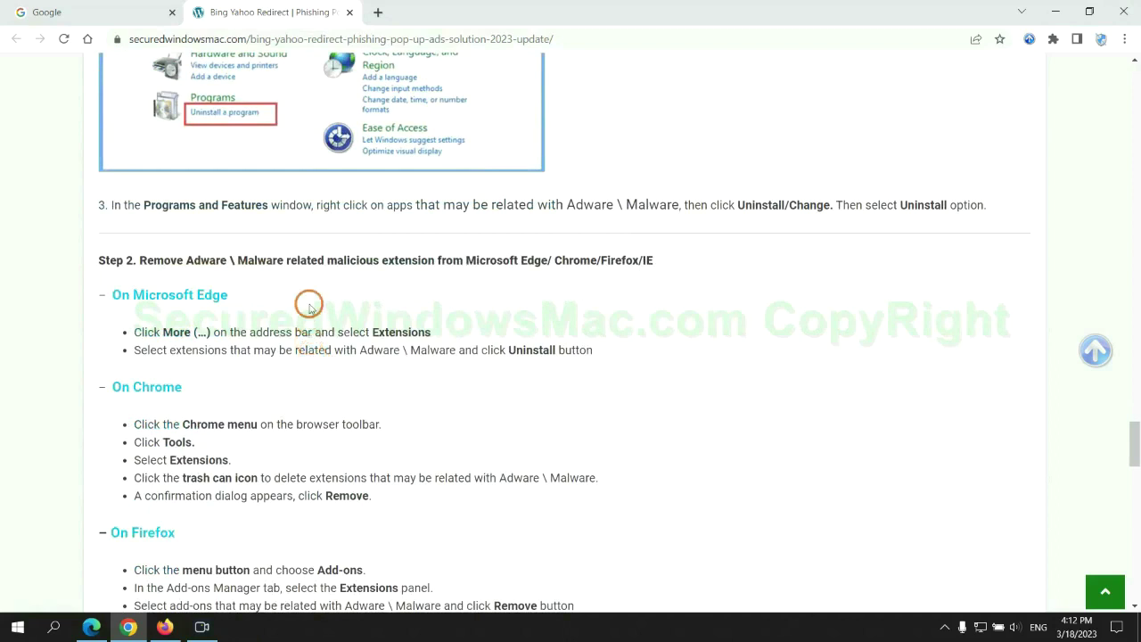
{"action": "left_click_drag", "start_coordinate": [323, 264], "coordinate": [439, 262]}
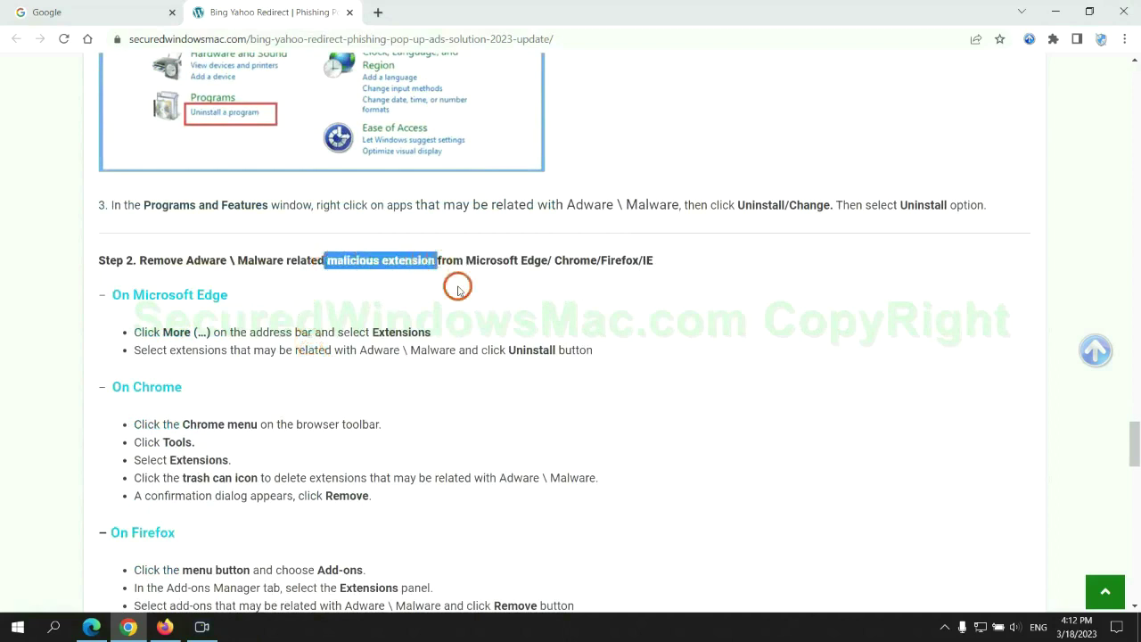
{"action": "left_click", "coordinate": [457, 291]}
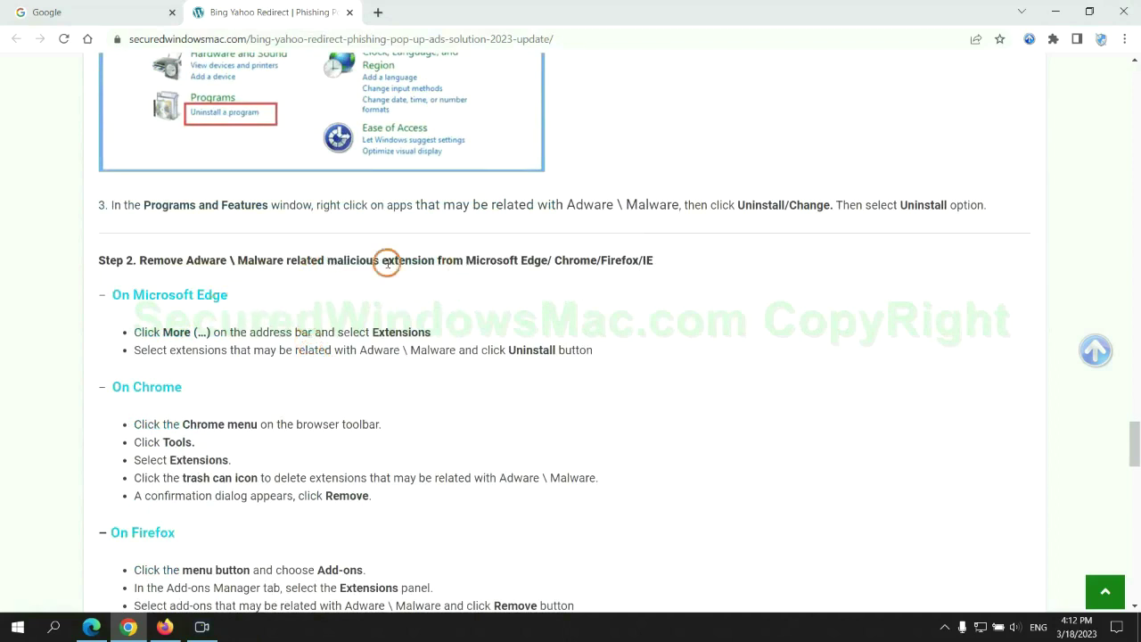
Step: Remove the McAfee WebAdvisor extension in Edge and close its extensions page
{"action": "left_click", "coordinate": [91, 627]}
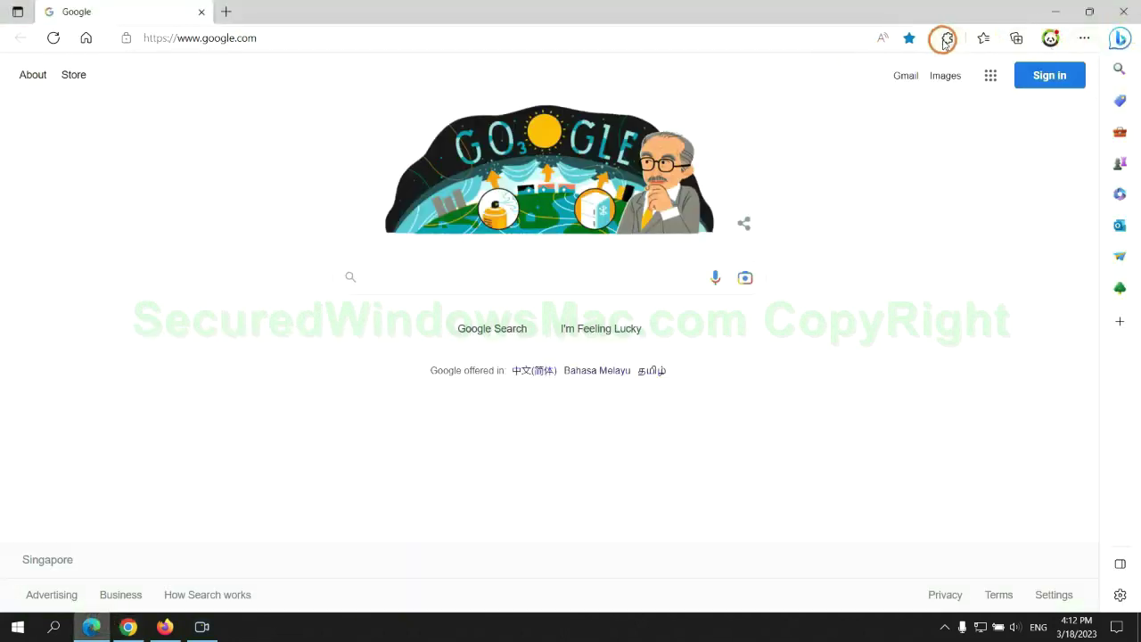
{"action": "left_click", "coordinate": [945, 40]}
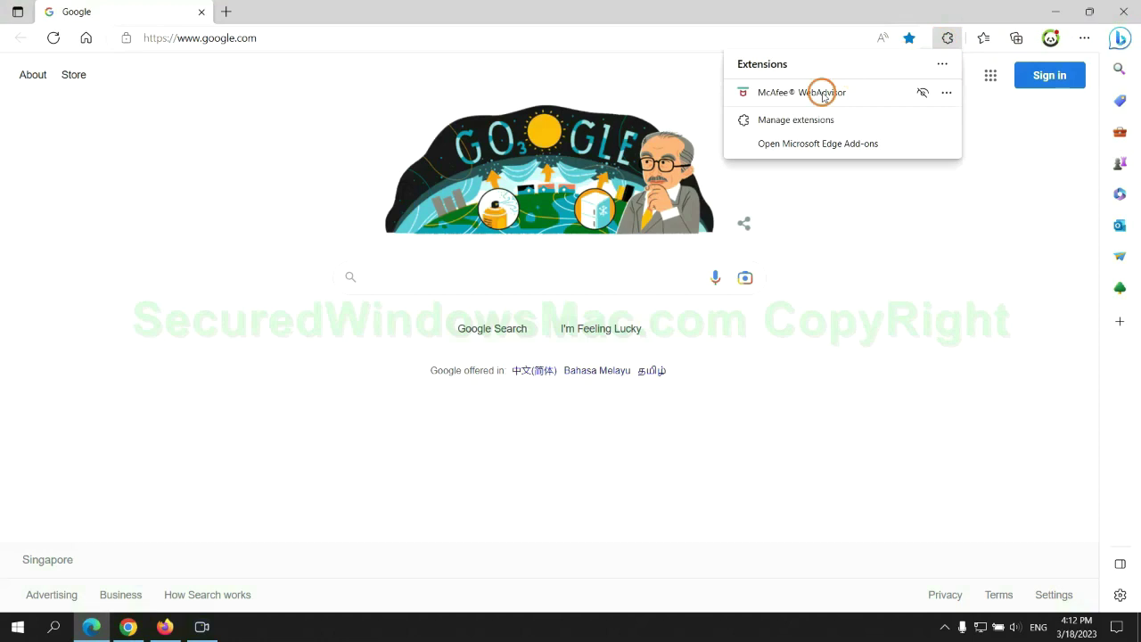
{"action": "left_click", "coordinate": [791, 118]}
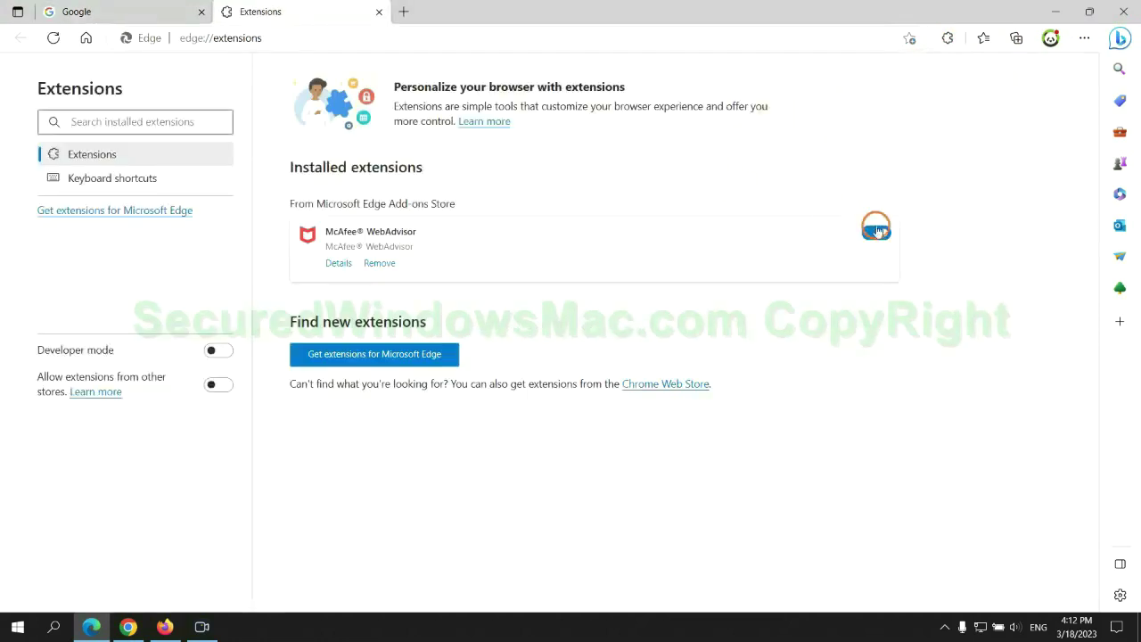
{"action": "left_click", "coordinate": [378, 263]}
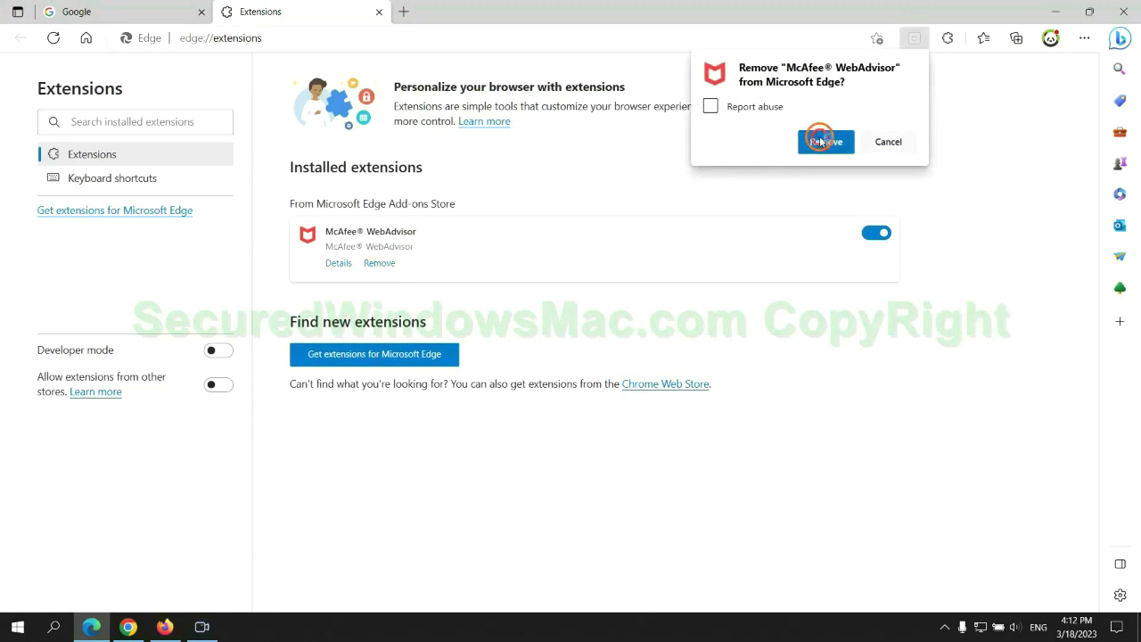
{"action": "left_click", "coordinate": [820, 141]}
{"action": "left_click", "coordinate": [379, 11]}
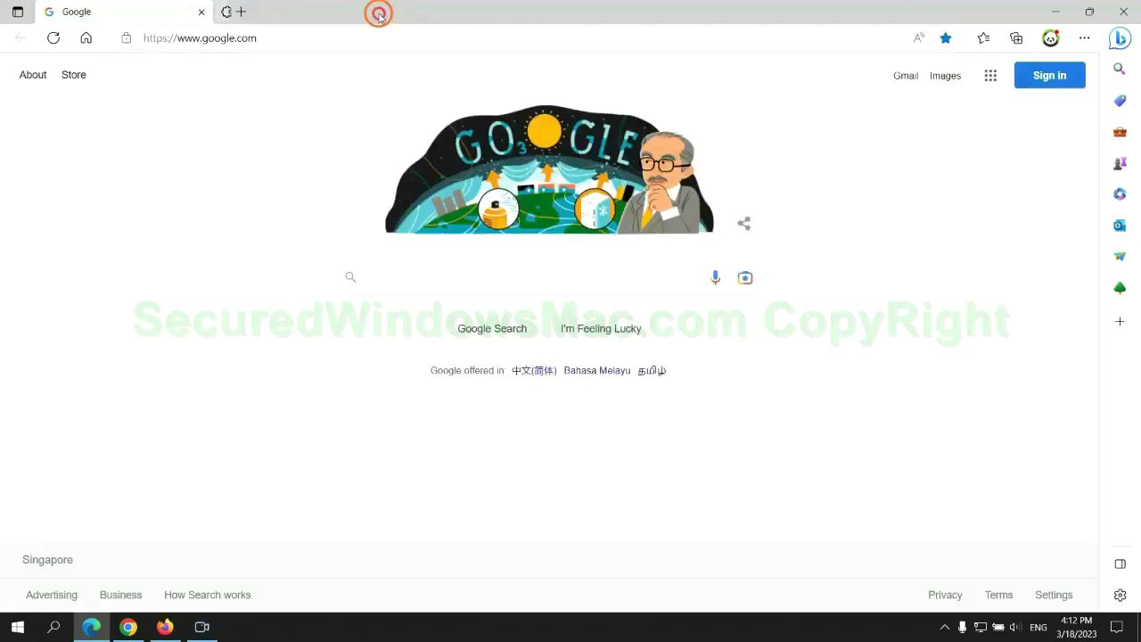
Step: Remove the Ecosia extension in Chrome, leaving Scroll To Top, and close Ecosia's farewell tab
{"action": "left_click", "coordinate": [136, 629]}
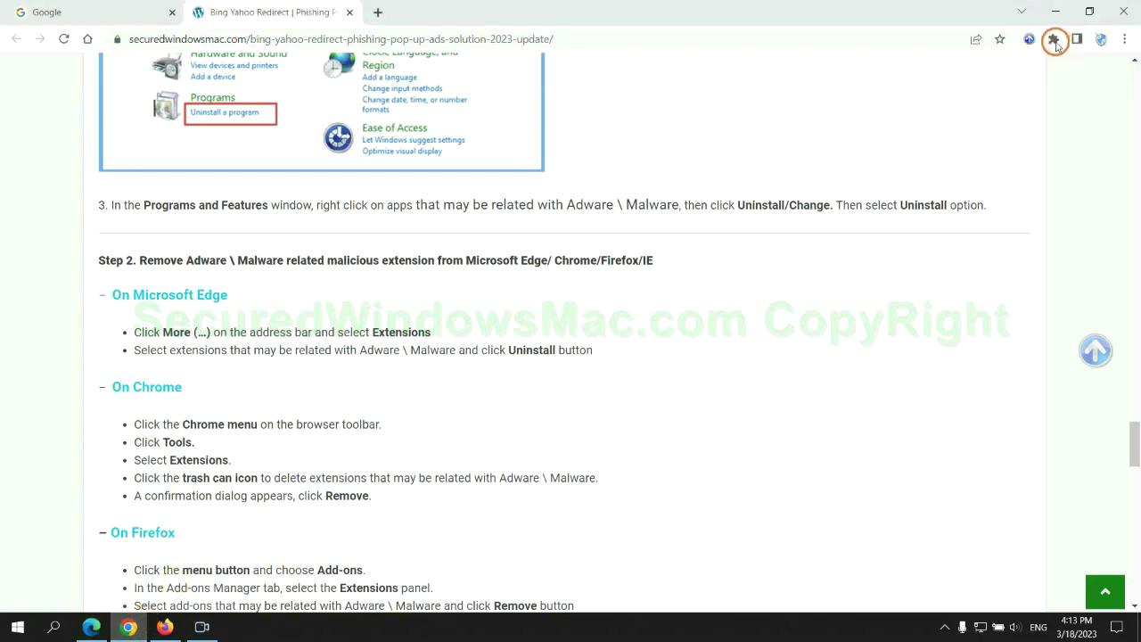
{"action": "left_click", "coordinate": [1053, 39]}
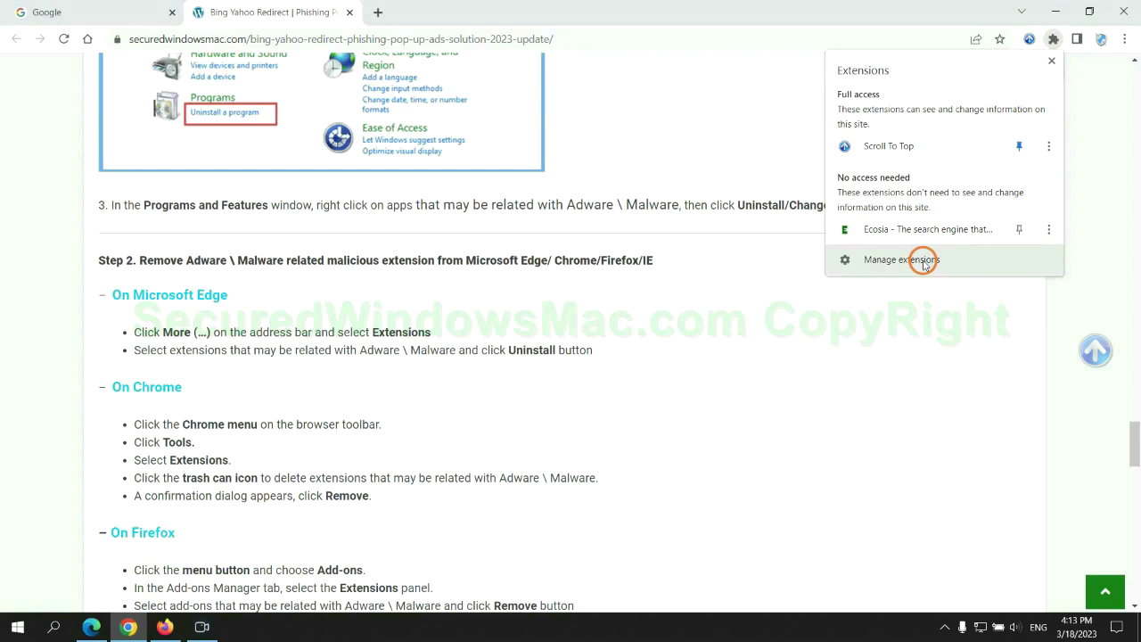
{"action": "left_click", "coordinate": [924, 262]}
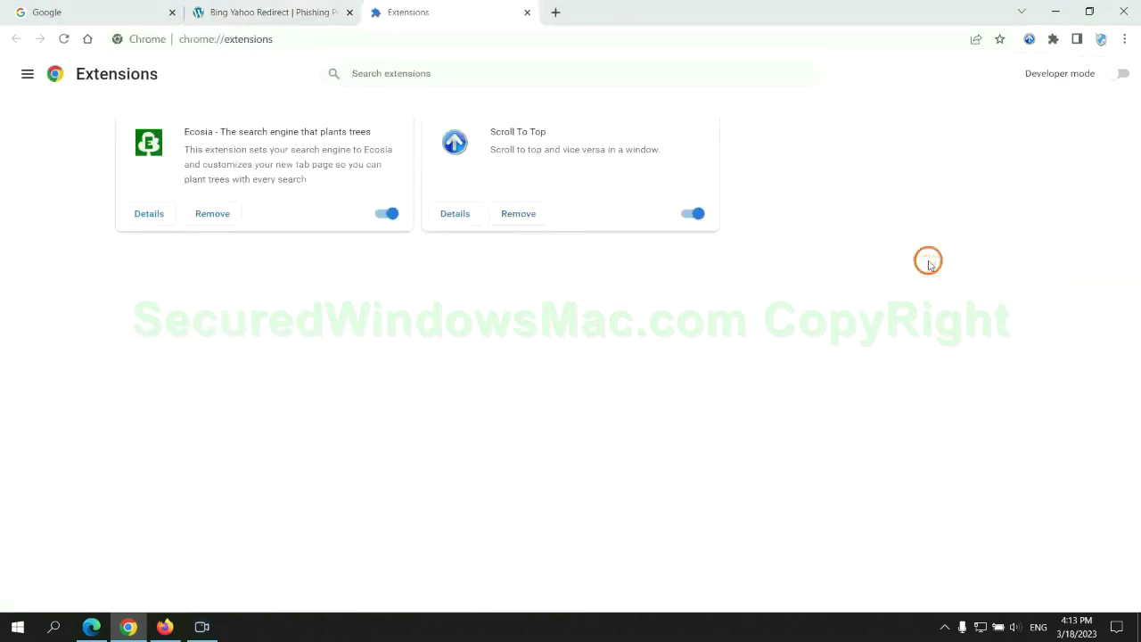
{"action": "left_click", "coordinate": [212, 213]}
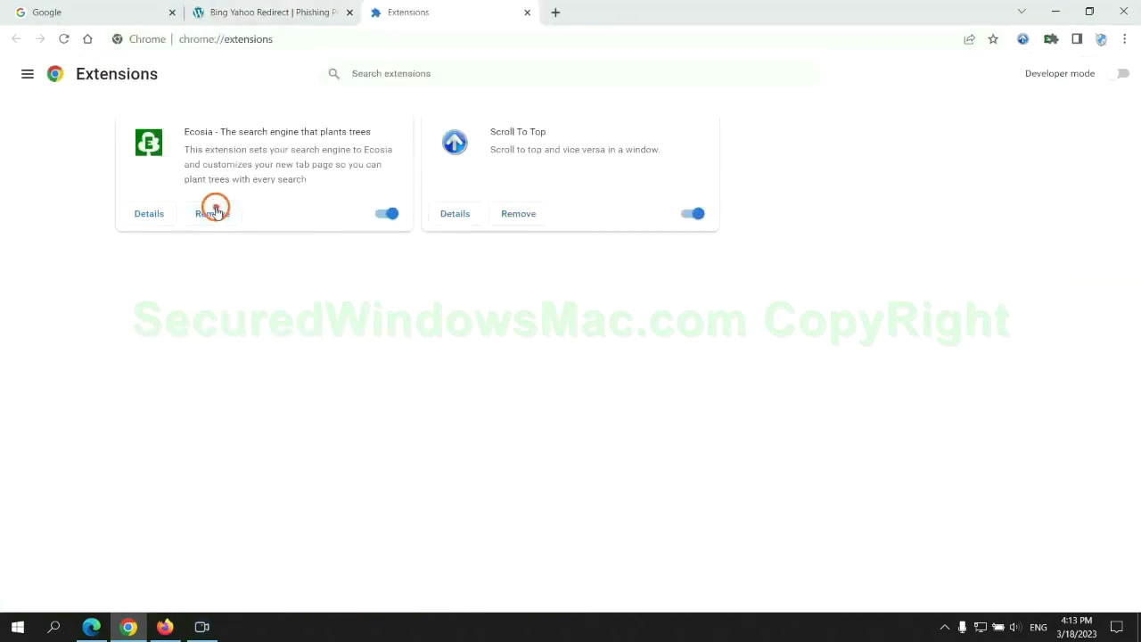
{"action": "left_click", "coordinate": [948, 161]}
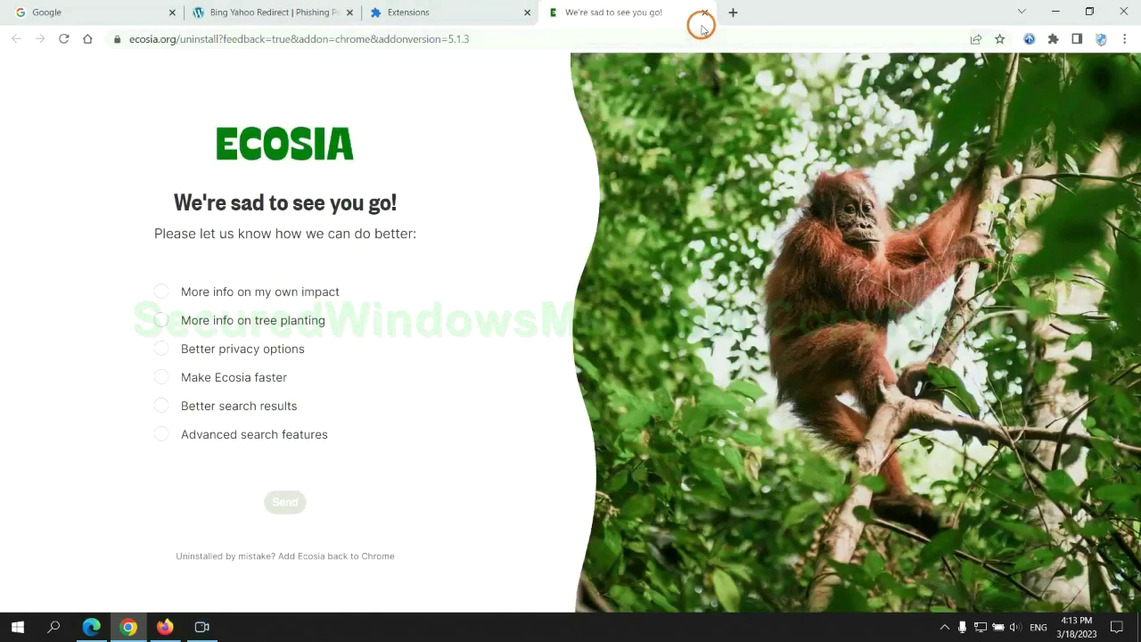
{"action": "left_click", "coordinate": [704, 13]}
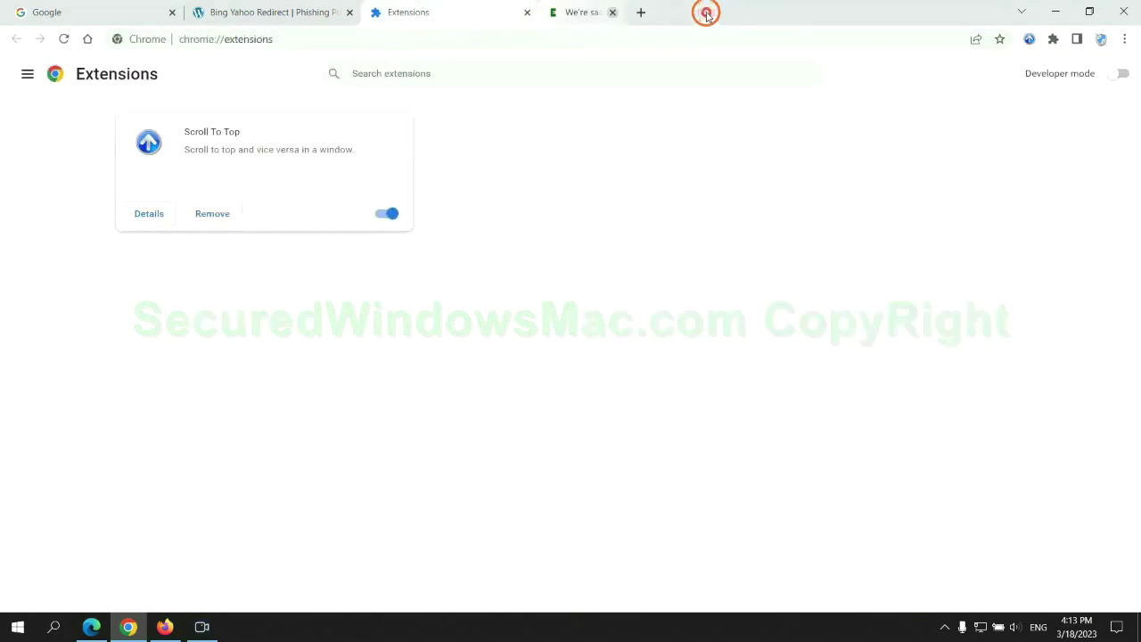
Step: Remove Enhancer for YouTube™ through Firefox's add-ons manager and confirm the removal
{"action": "left_click", "coordinate": [166, 626]}
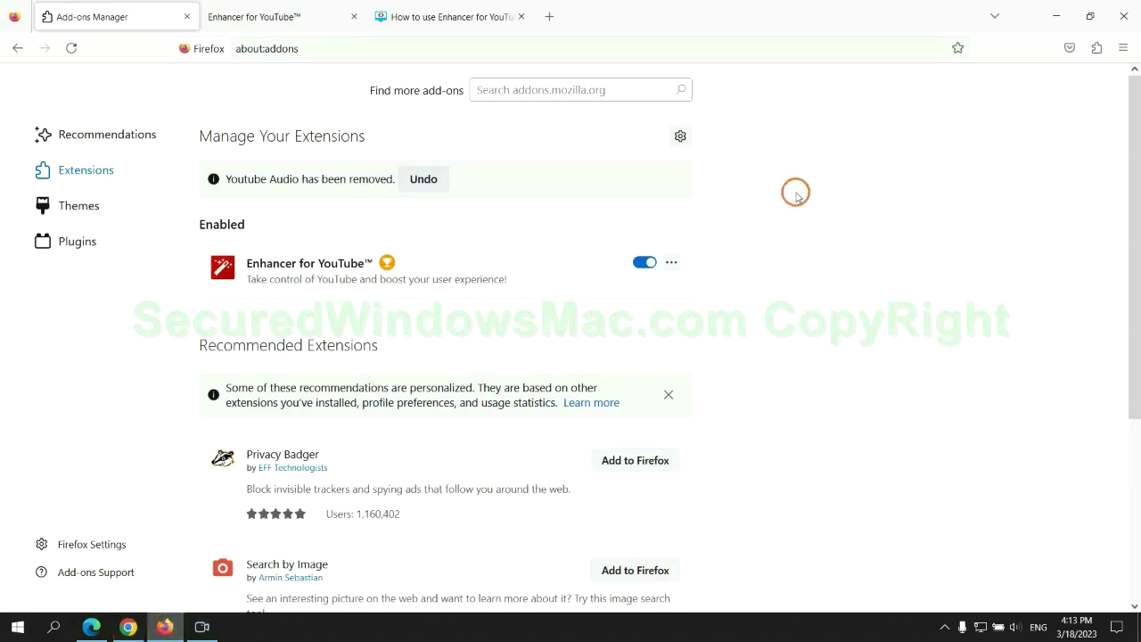
{"action": "left_click", "coordinate": [1096, 52]}
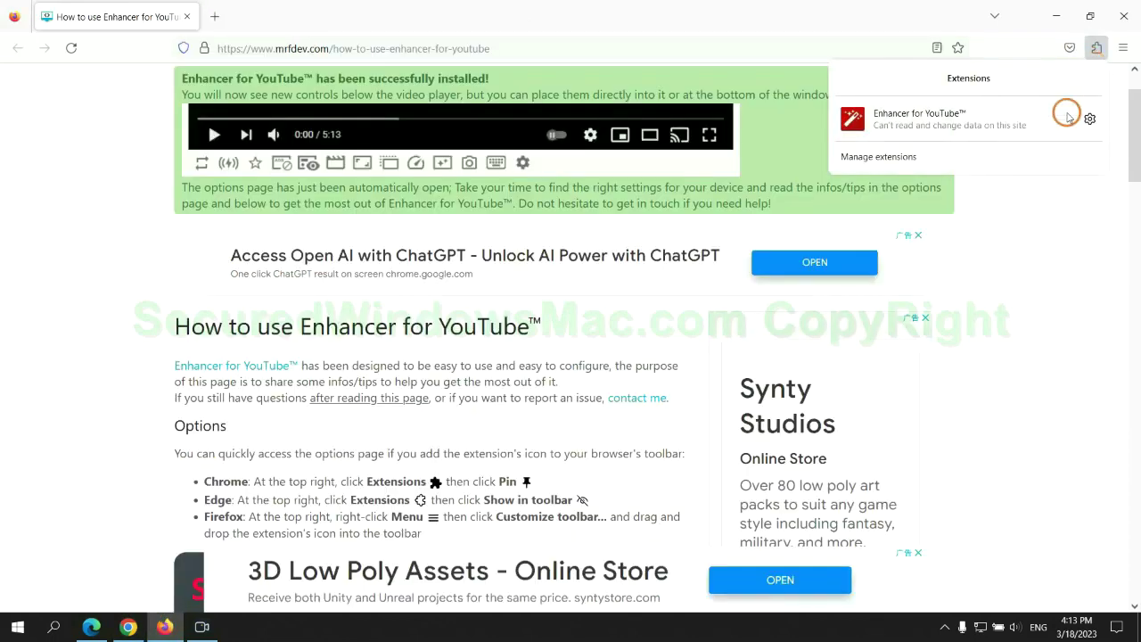
{"action": "left_click", "coordinate": [981, 156]}
{"action": "left_click", "coordinate": [671, 218]}
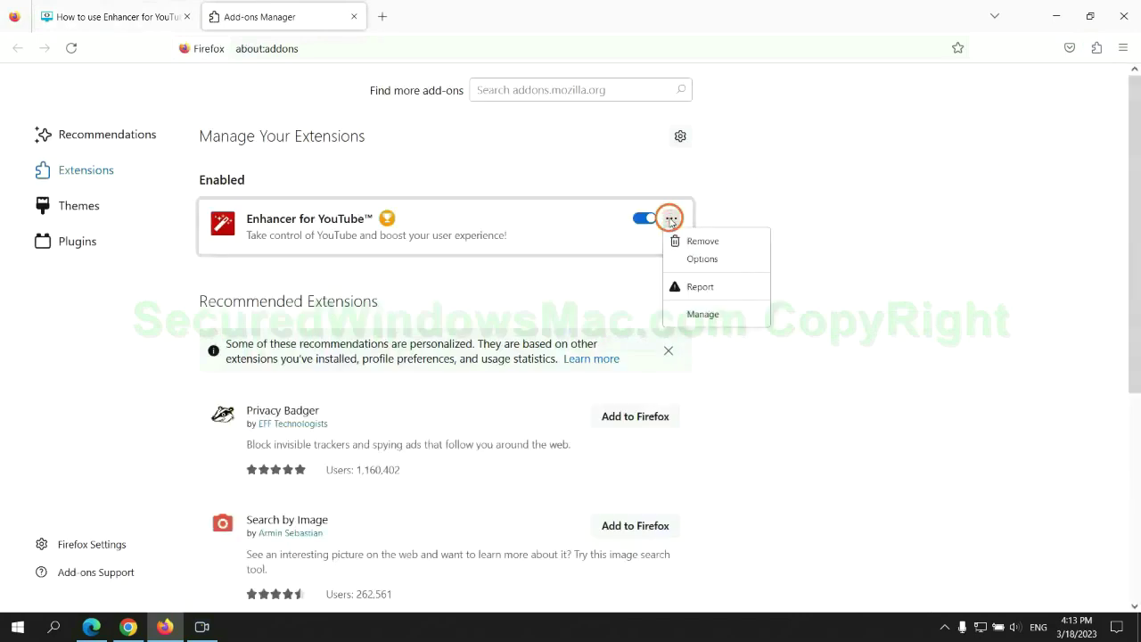
{"action": "left_click", "coordinate": [702, 241]}
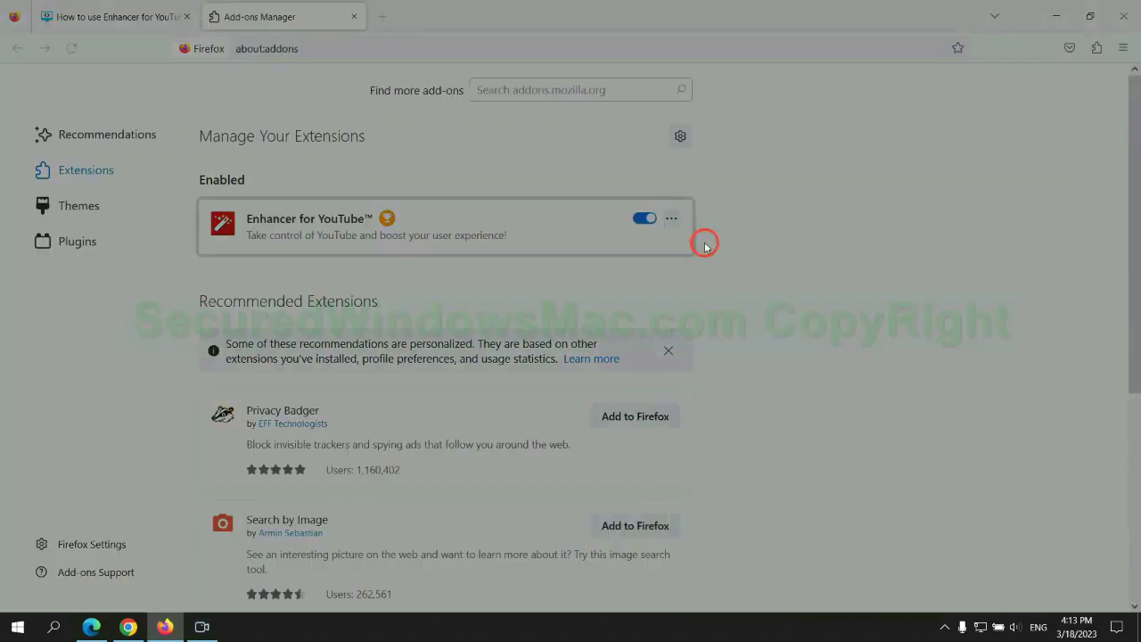
{"action": "left_click", "coordinate": [635, 142]}
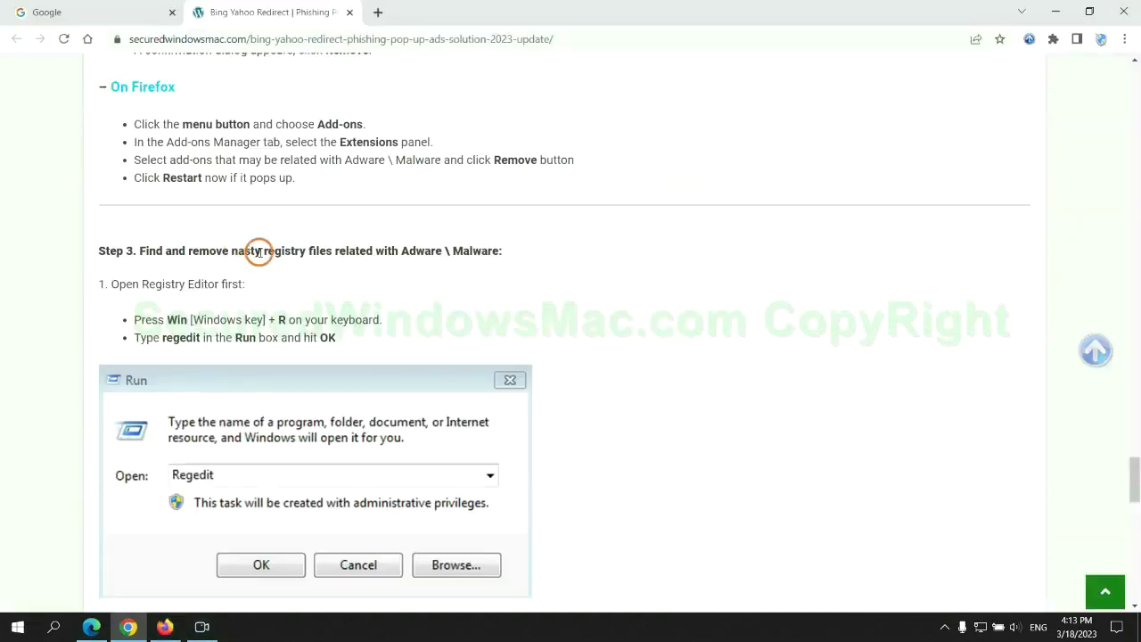
Step: Highlight the guide's Step 3 registry instructions and launch regedit from Run
{"action": "left_click_drag", "start_coordinate": [266, 251], "coordinate": [330, 281]}
{"action": "left_click", "coordinate": [330, 281]}
{"action": "scroll", "coordinate": [321, 267], "scroll_direction": "down", "scroll_amount": 2}
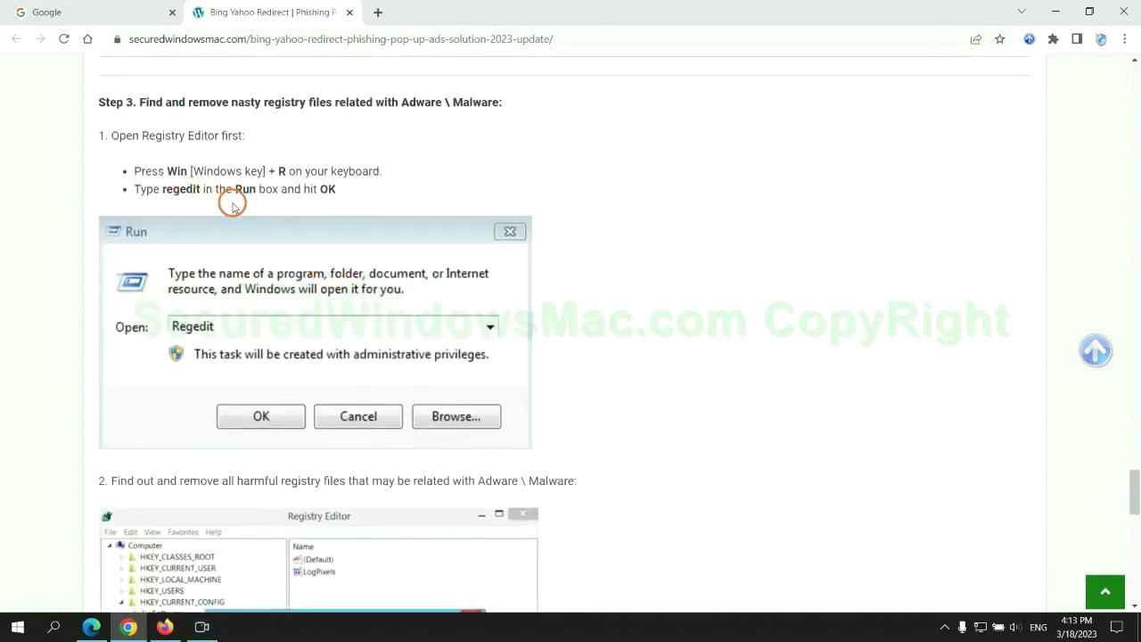
{"action": "key", "text": "super+r"}
{"action": "type", "text": "rege"}
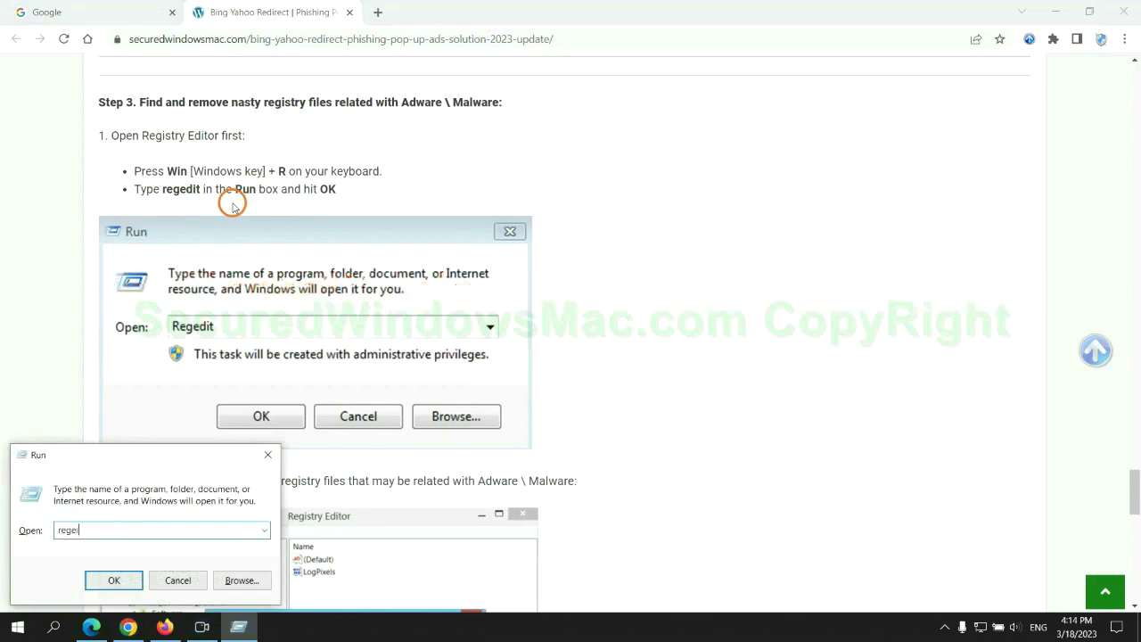
{"action": "type", "text": "dit"}
{"action": "key", "text": "Return"}
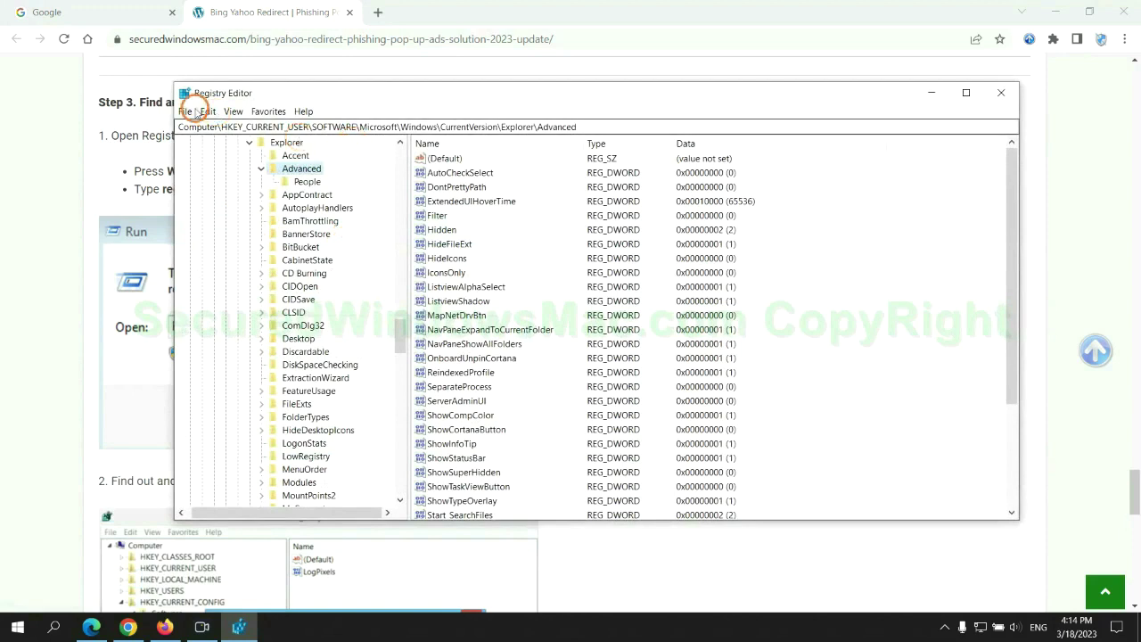
Step: Search the registry for 'Apps' and open the StoreAppsOnTaskbar value's context menu
{"action": "left_click", "coordinate": [208, 111]}
{"action": "left_click", "coordinate": [246, 209]}
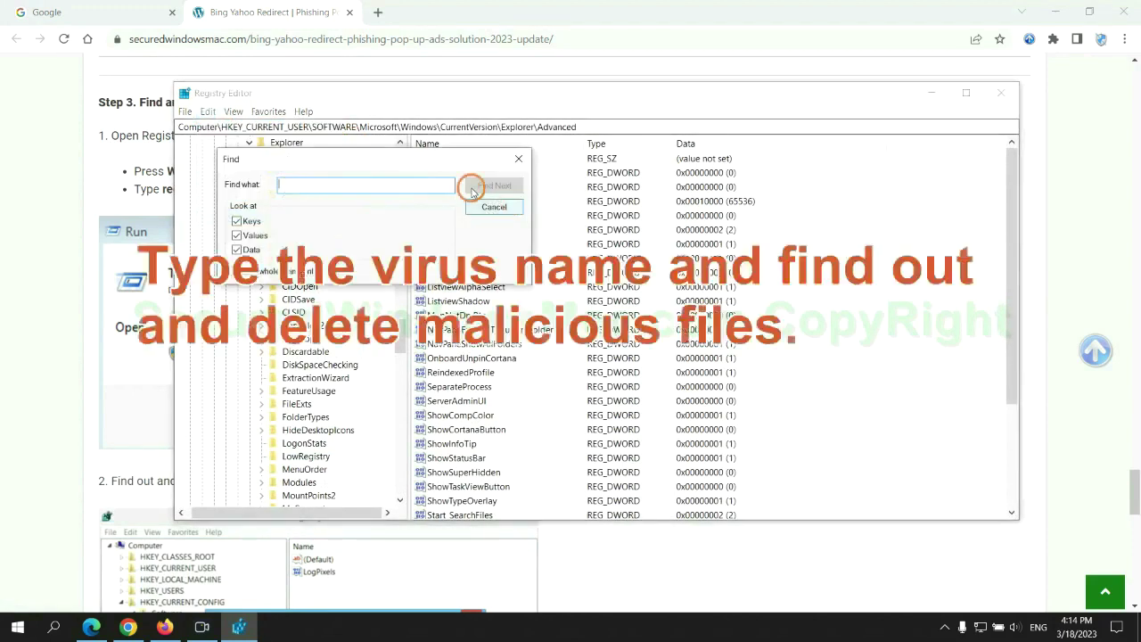
{"action": "type", "text": "Apps"}
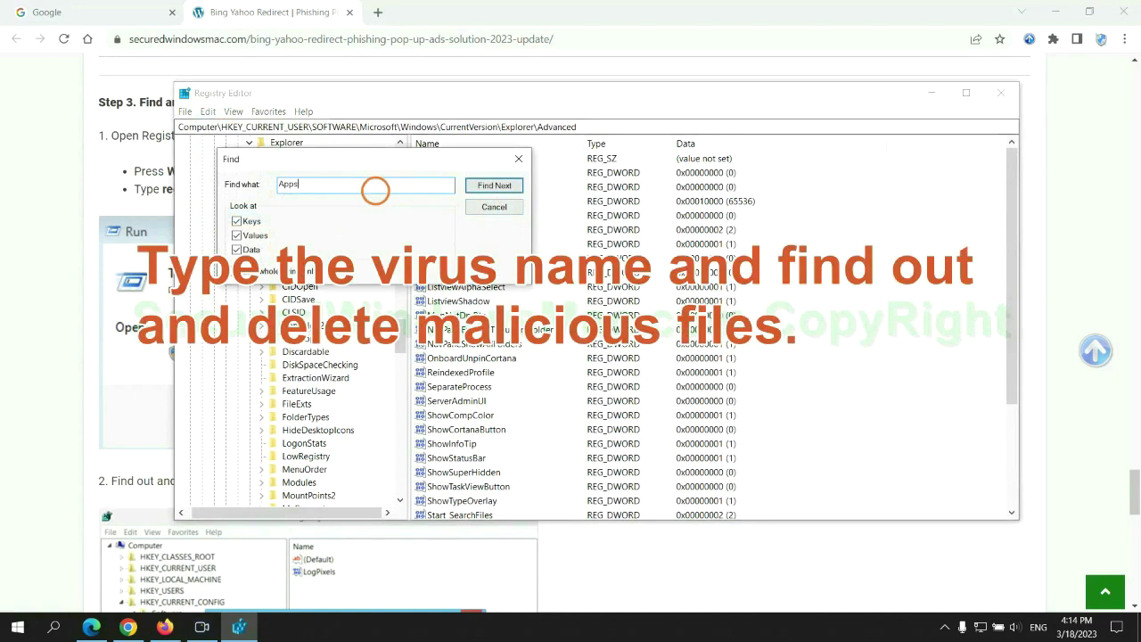
{"action": "key", "text": "Return"}
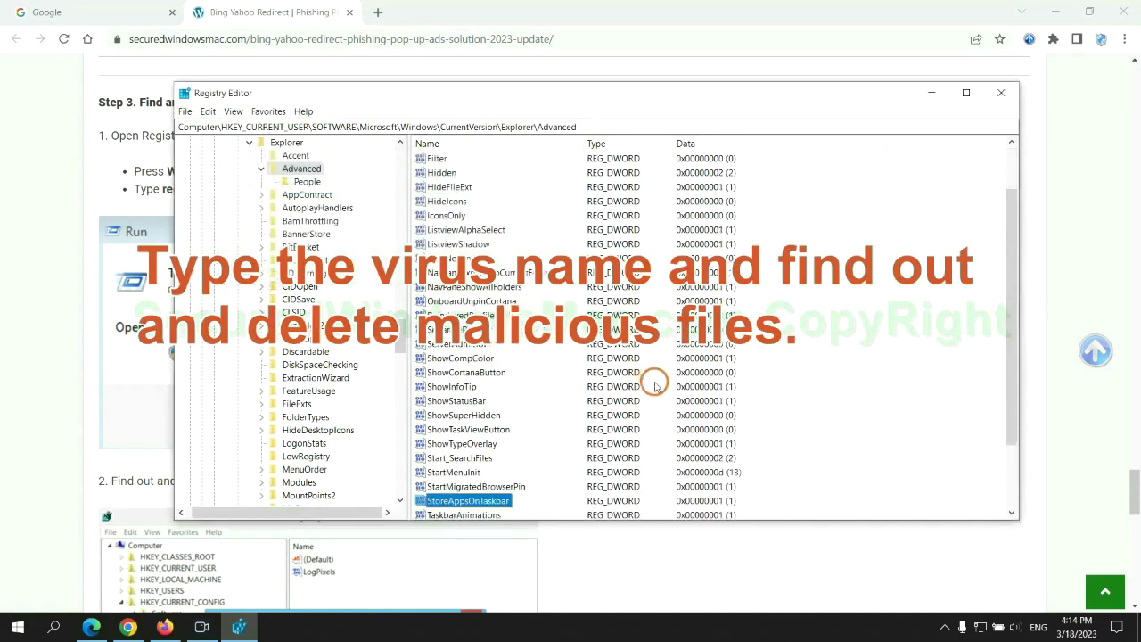
{"action": "scroll", "coordinate": [655, 385], "scroll_direction": "down", "scroll_amount": 2}
{"action": "right_click", "coordinate": [509, 417]}
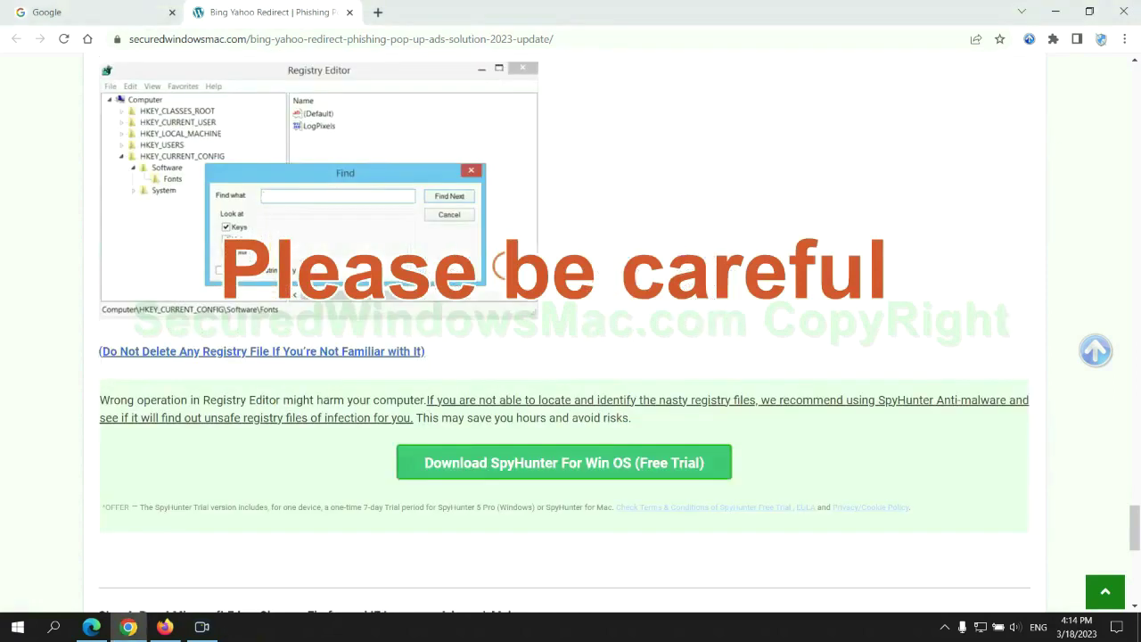
Step: Scroll the guide to Step 4, which covers resetting Edge, Chrome and Firefox
{"action": "scroll", "coordinate": [507, 267], "scroll_direction": "down", "scroll_amount": 1}
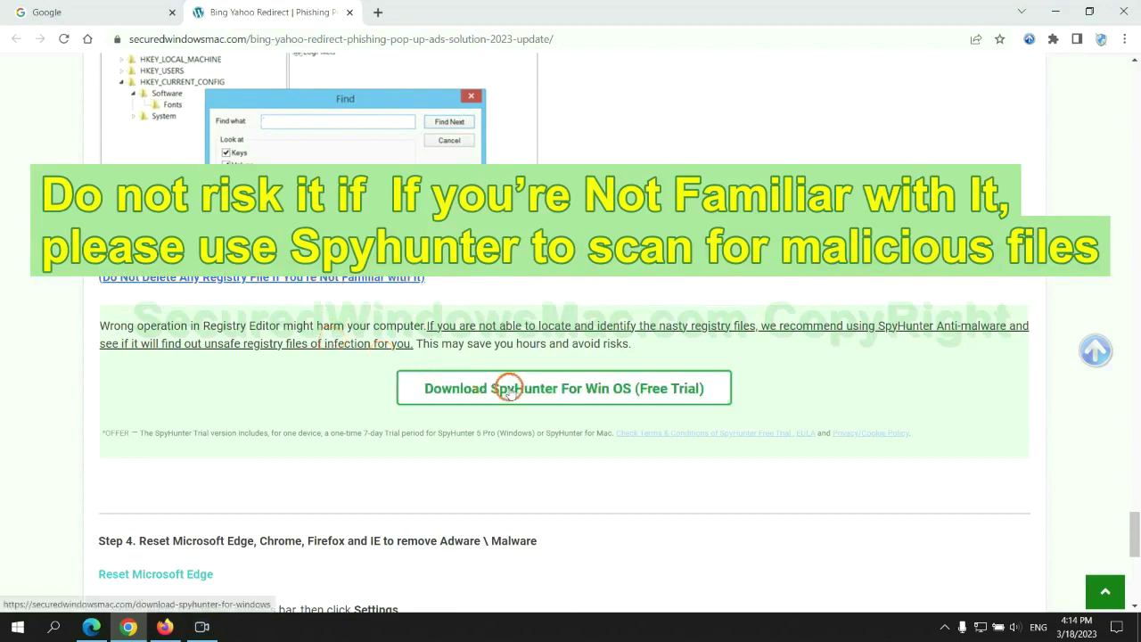
{"action": "scroll", "coordinate": [509, 388], "scroll_direction": "down", "scroll_amount": 5}
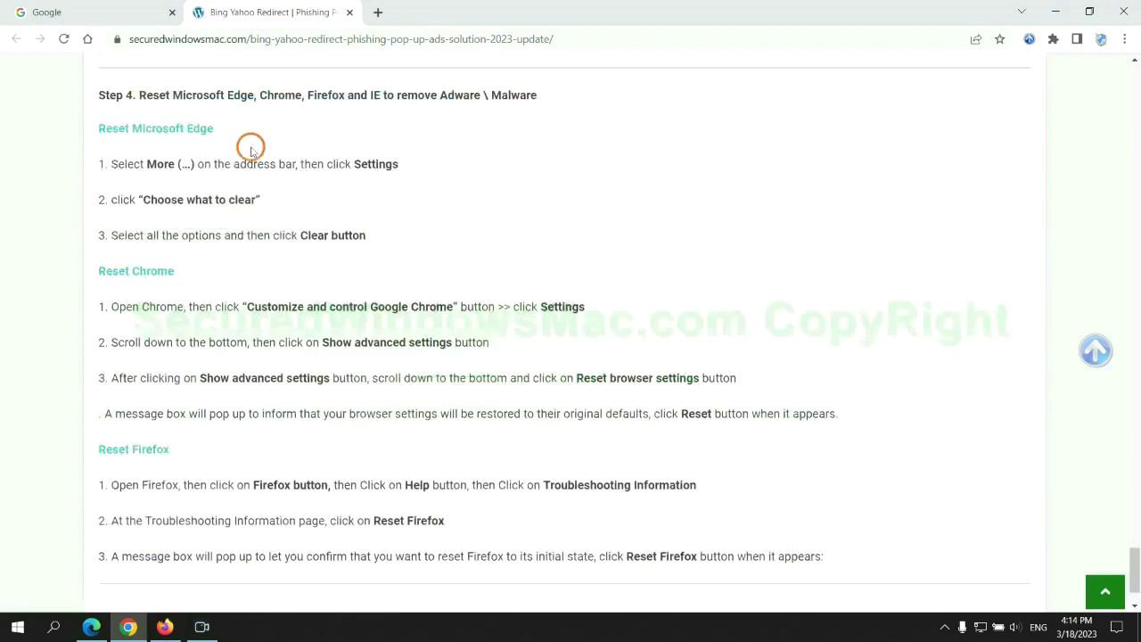
{"action": "double_click", "coordinate": [153, 94]}
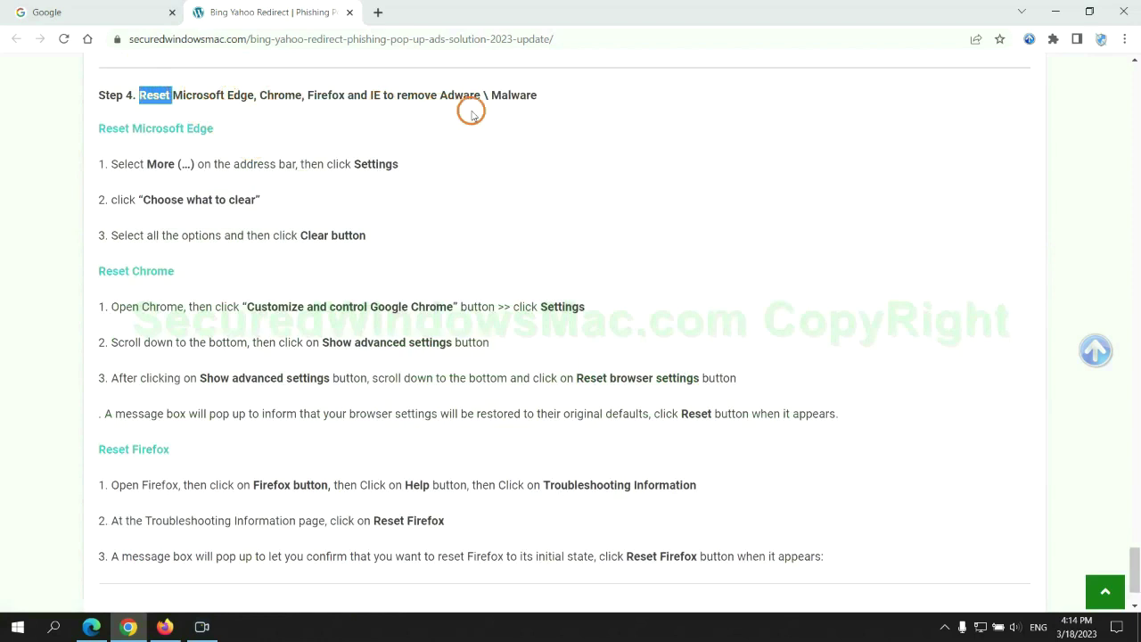
{"action": "left_click", "coordinate": [471, 116]}
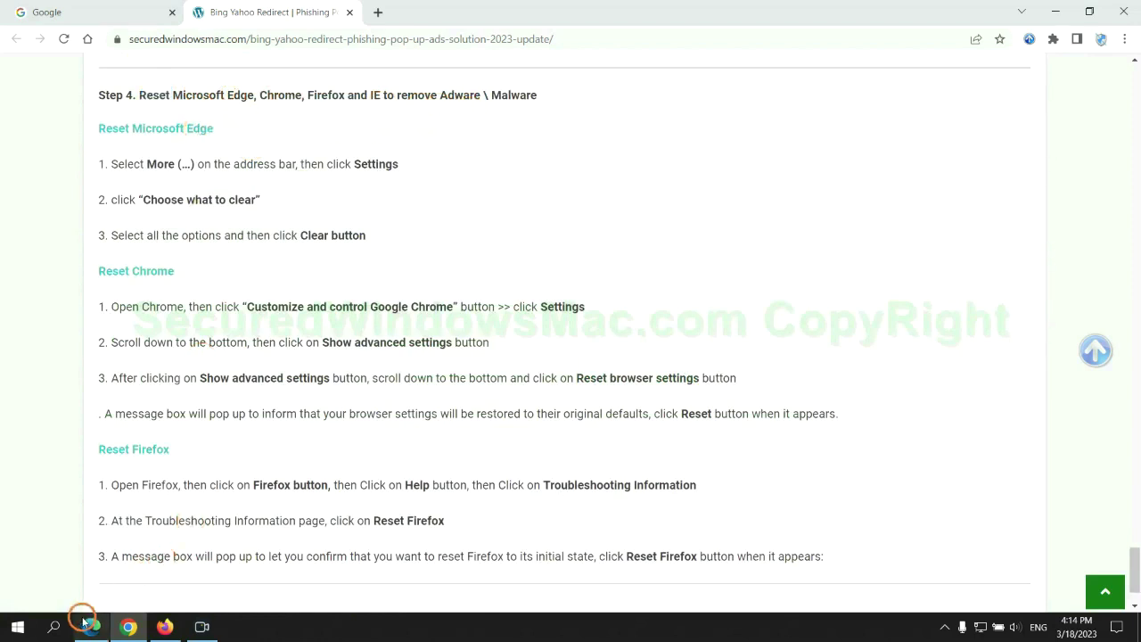
Step: In Edge's Privacy, search, and services settings, open the choices for clearing browsing data
{"action": "left_click", "coordinate": [89, 627]}
{"action": "left_click", "coordinate": [1082, 43]}
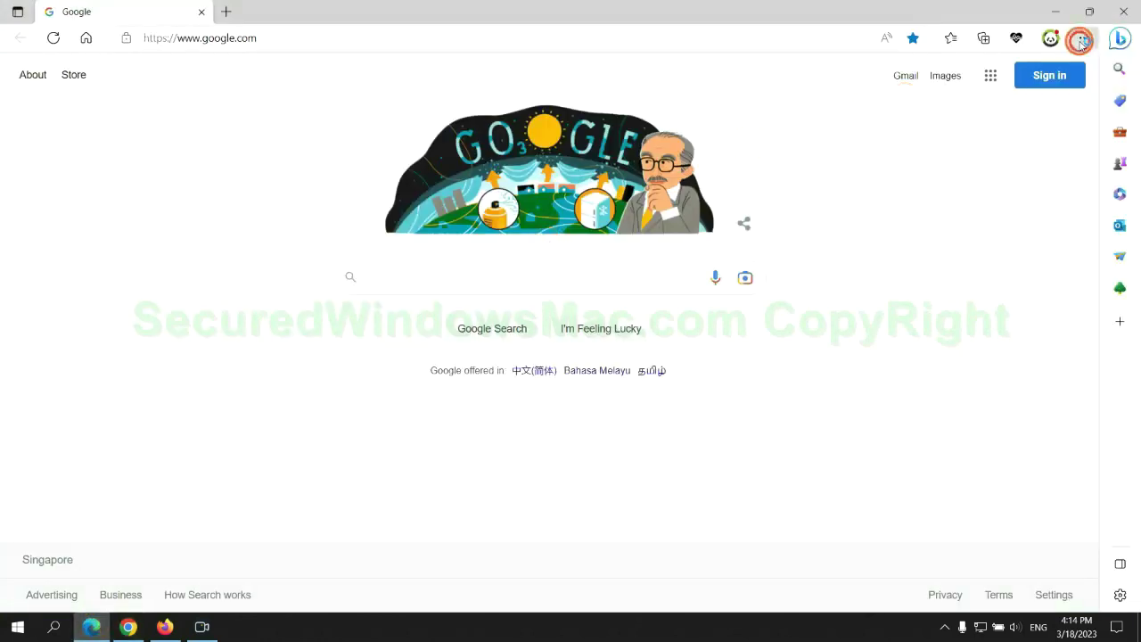
{"action": "left_click", "coordinate": [896, 547]}
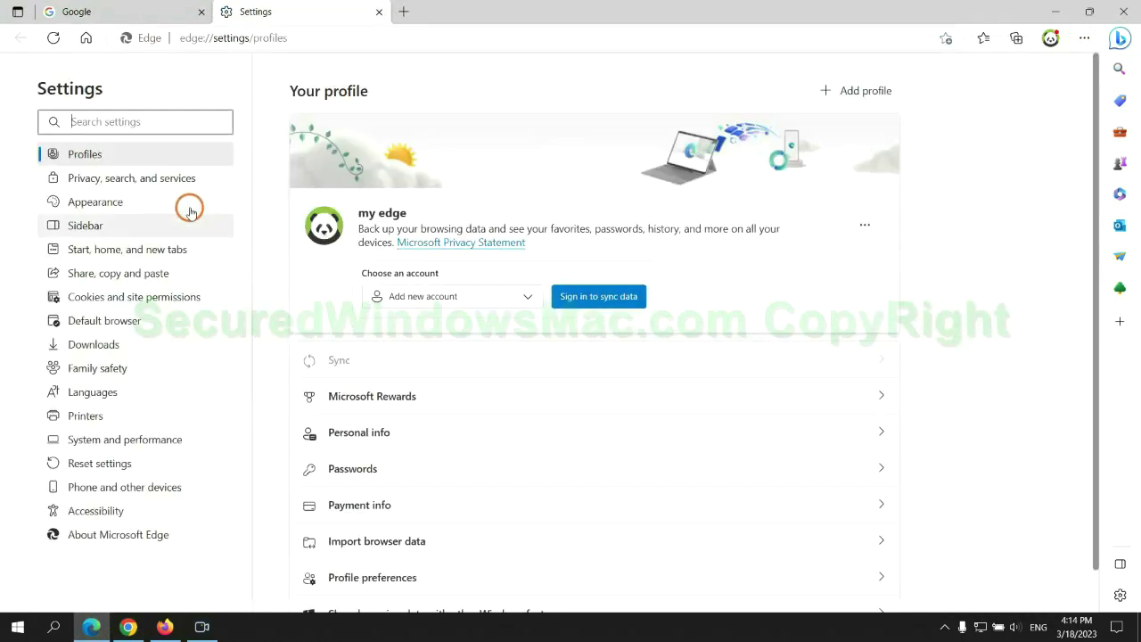
{"action": "left_click", "coordinate": [187, 181]}
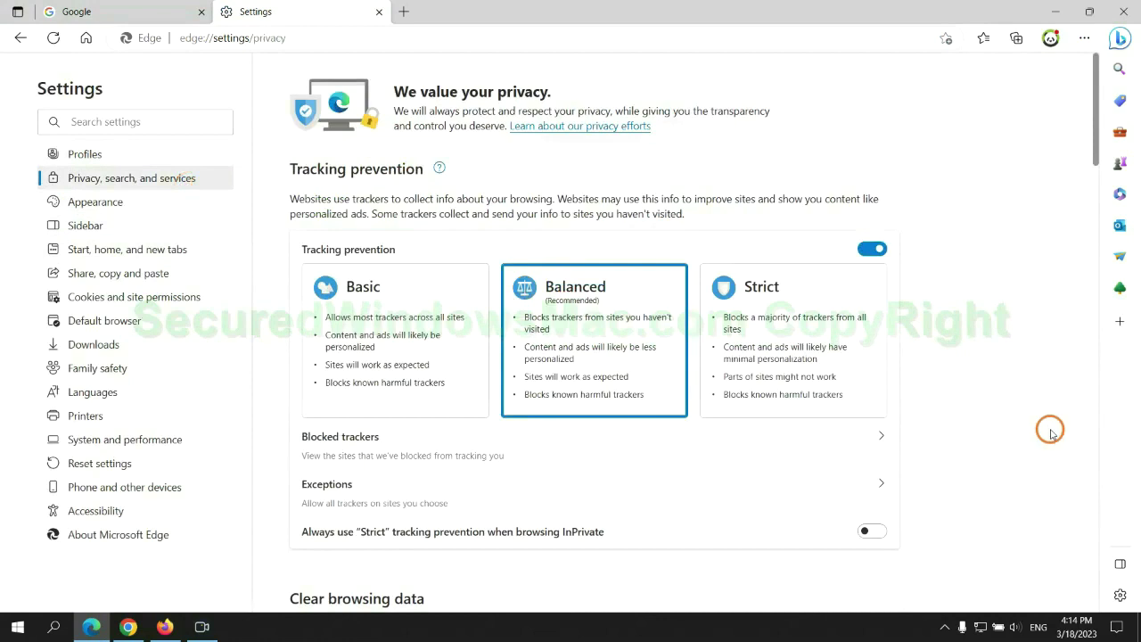
{"action": "scroll", "coordinate": [1050, 432], "scroll_direction": "down", "scroll_amount": 3}
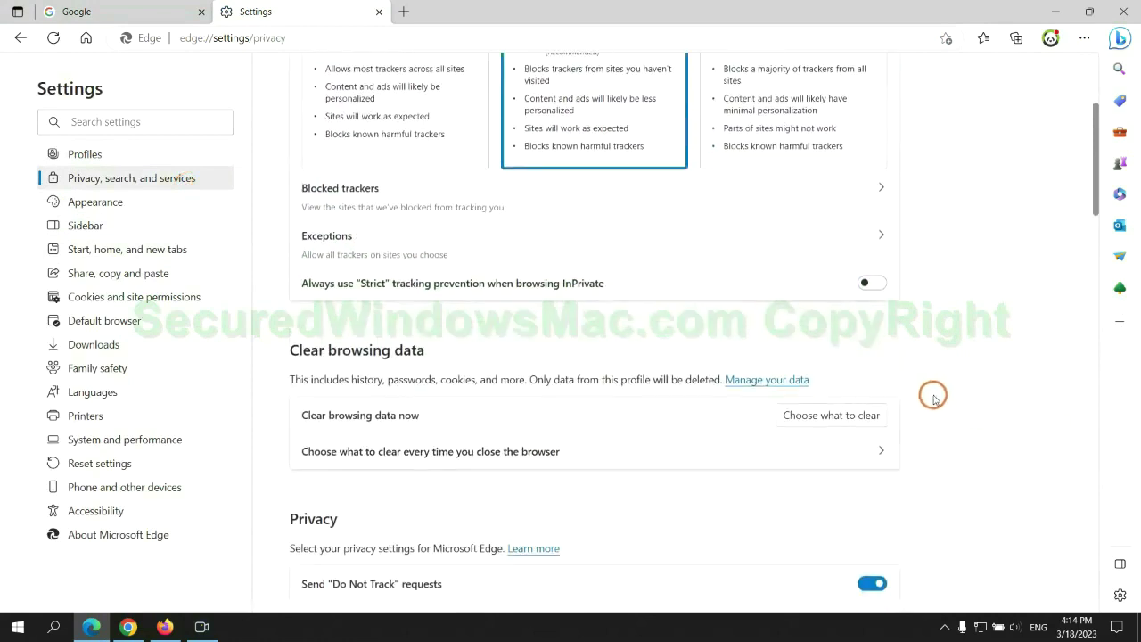
{"action": "left_click", "coordinate": [846, 415]}
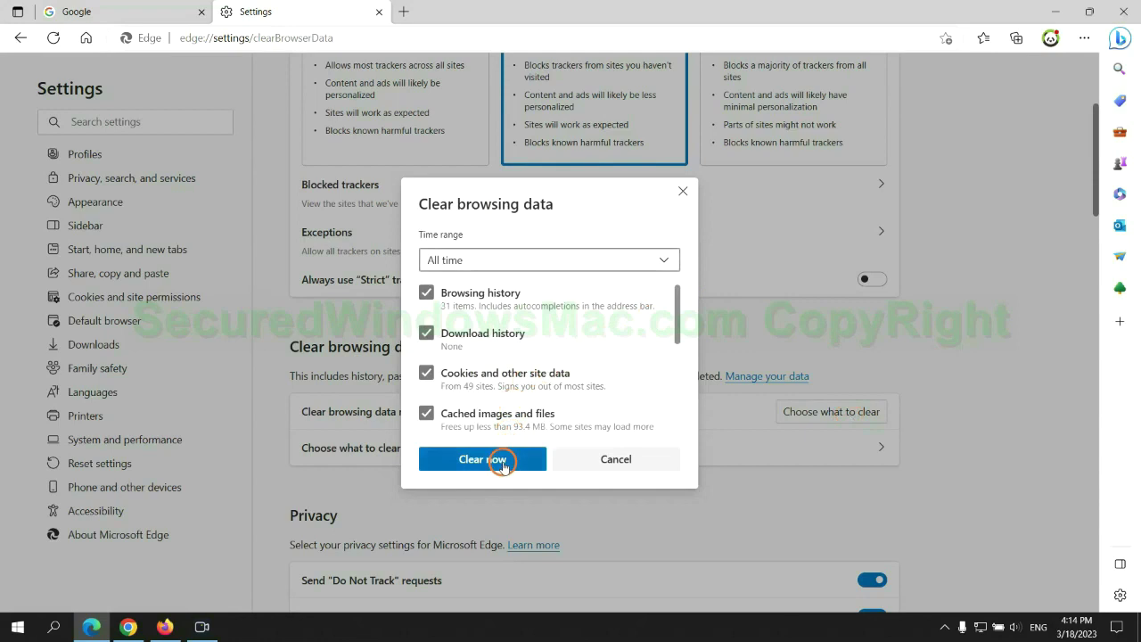
Step: Clear Edge's checked browsing data, then reset Chrome's settings to their original defaults
{"action": "left_click", "coordinate": [129, 626]}
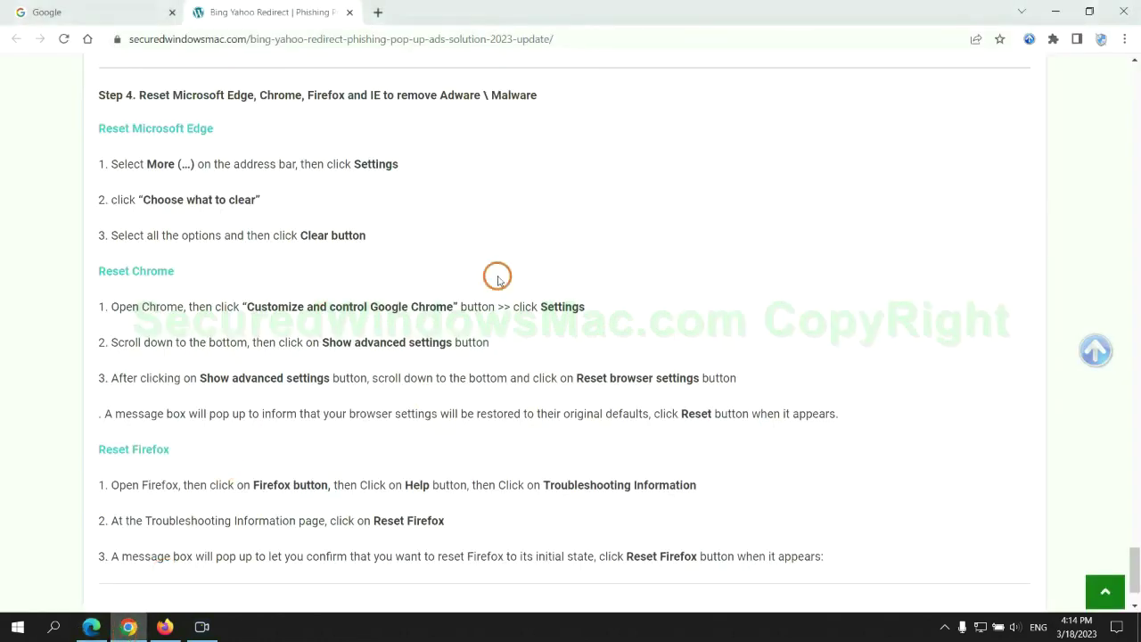
{"action": "left_click", "coordinate": [1123, 43]}
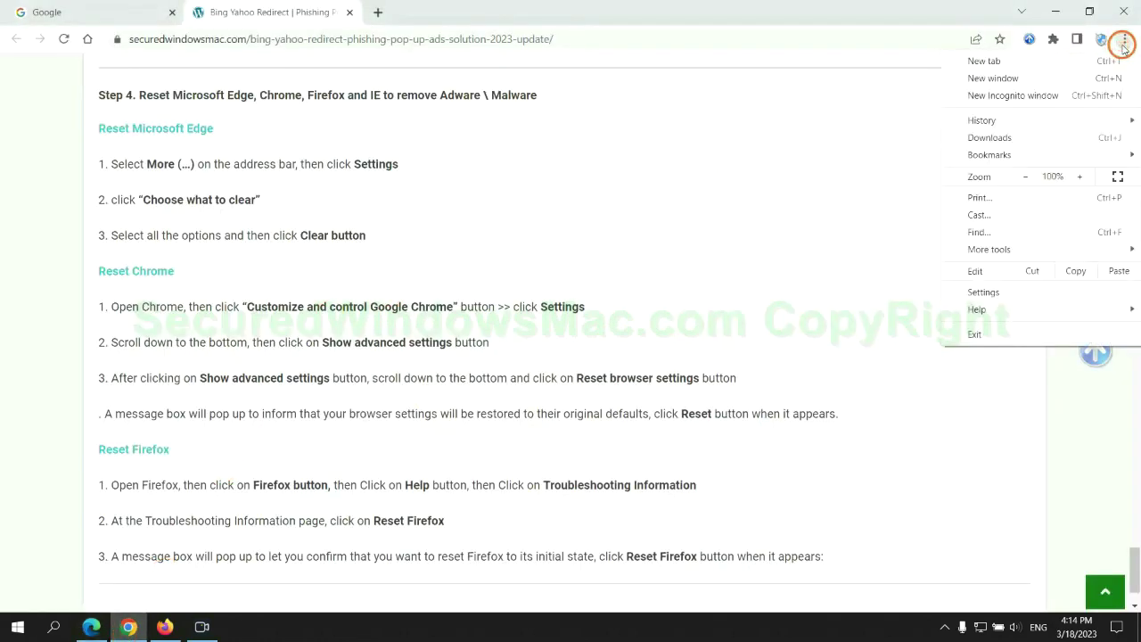
{"action": "left_click", "coordinate": [989, 290]}
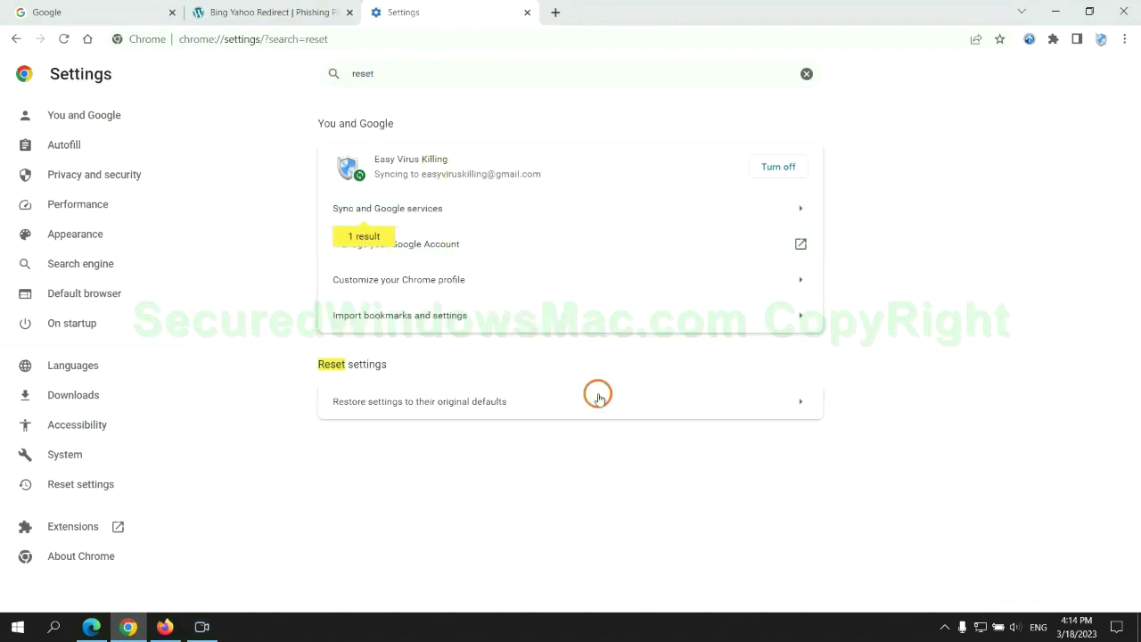
{"action": "left_click", "coordinate": [599, 395]}
{"action": "left_click", "coordinate": [706, 389]}
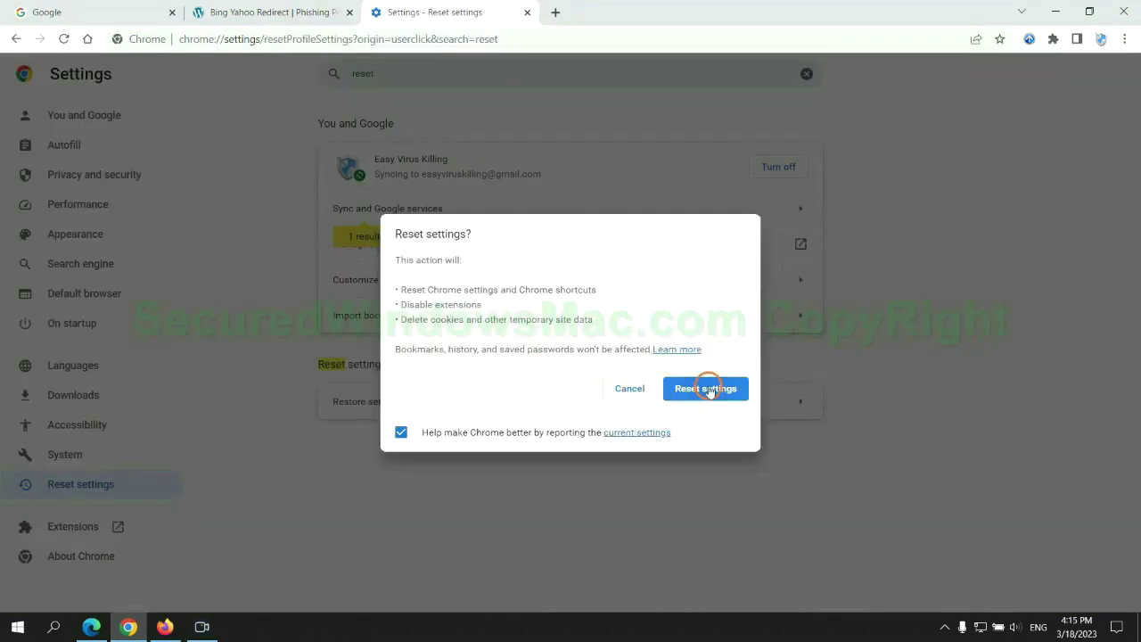
{"action": "left_click", "coordinate": [54, 532]}
Step: From Firefox's Help > More troubleshooting information page, start Refresh Firefox
{"action": "left_click", "coordinate": [162, 626]}
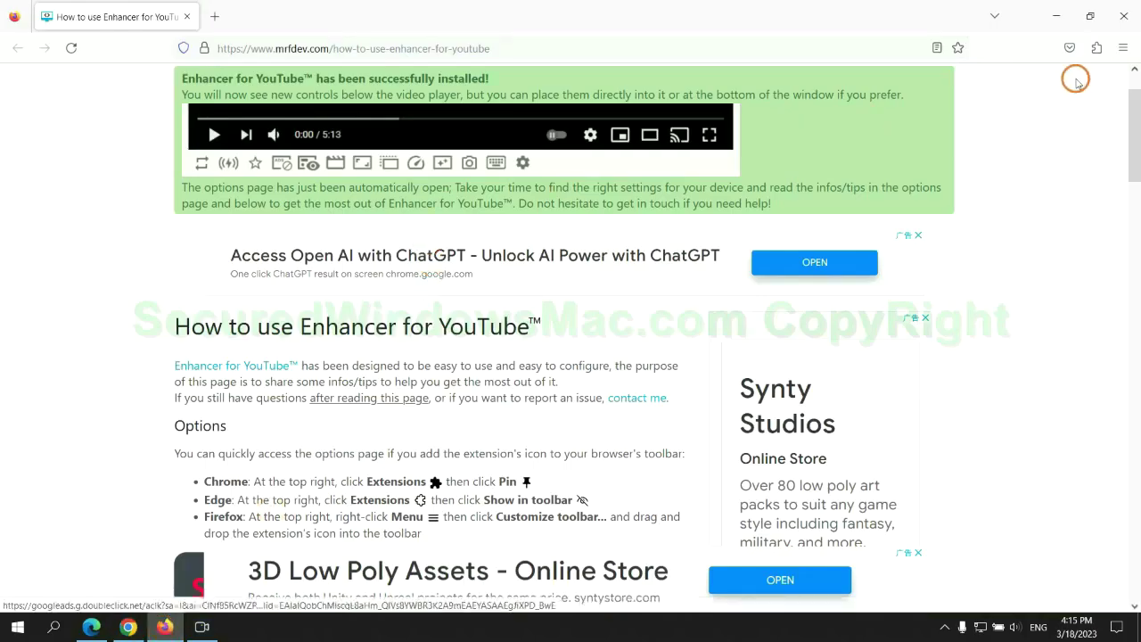
{"action": "left_click", "coordinate": [1122, 51]}
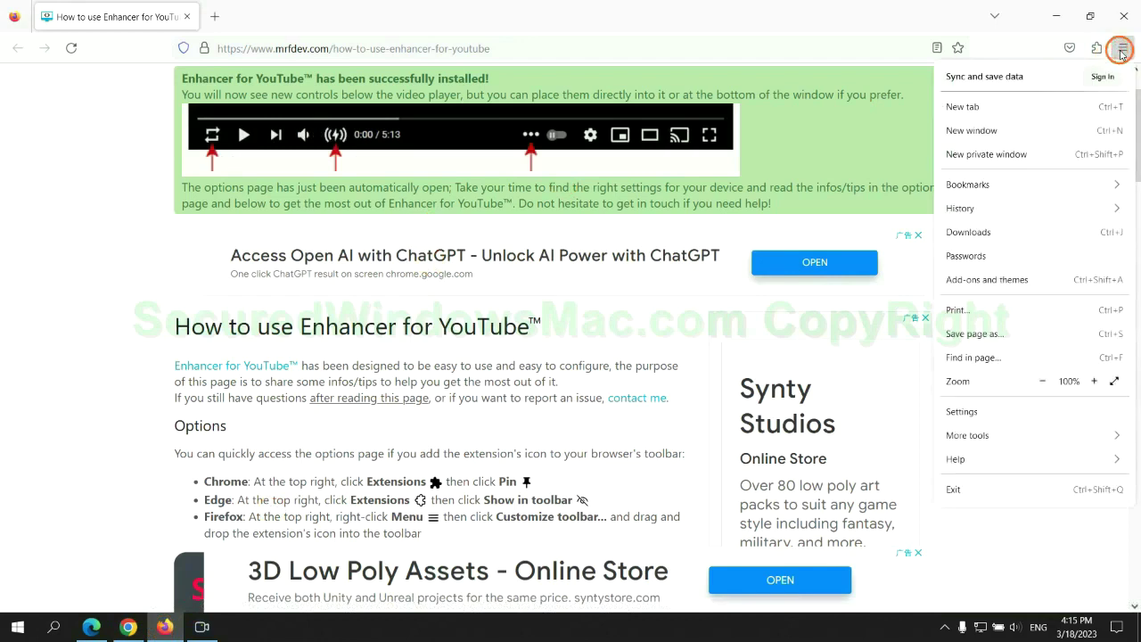
{"action": "left_click", "coordinate": [958, 458]}
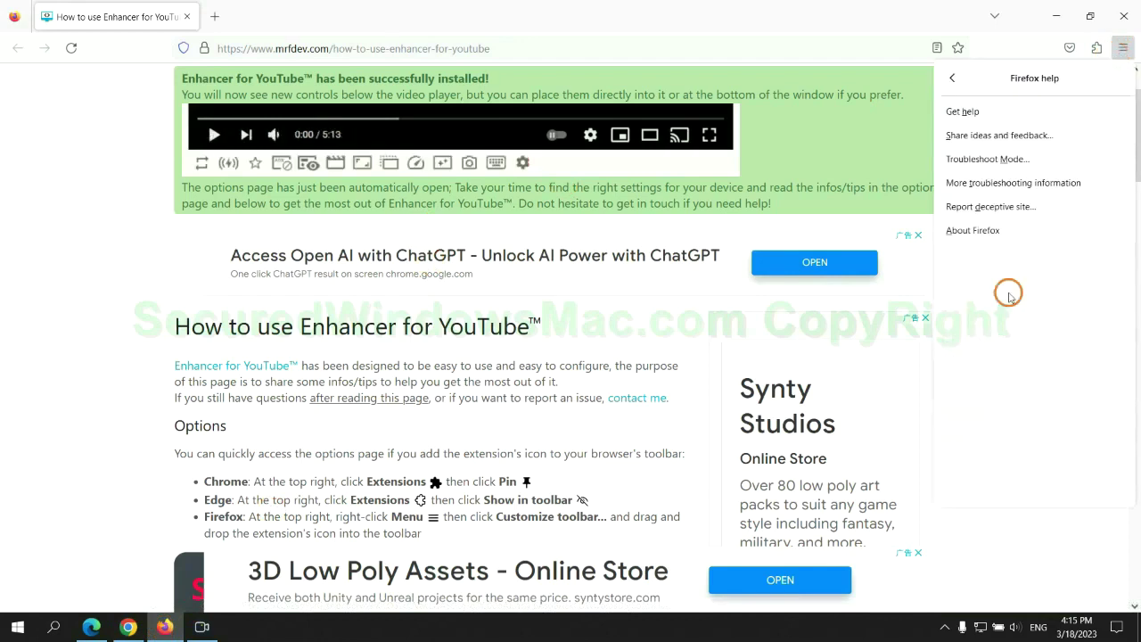
{"action": "left_click", "coordinate": [1017, 182]}
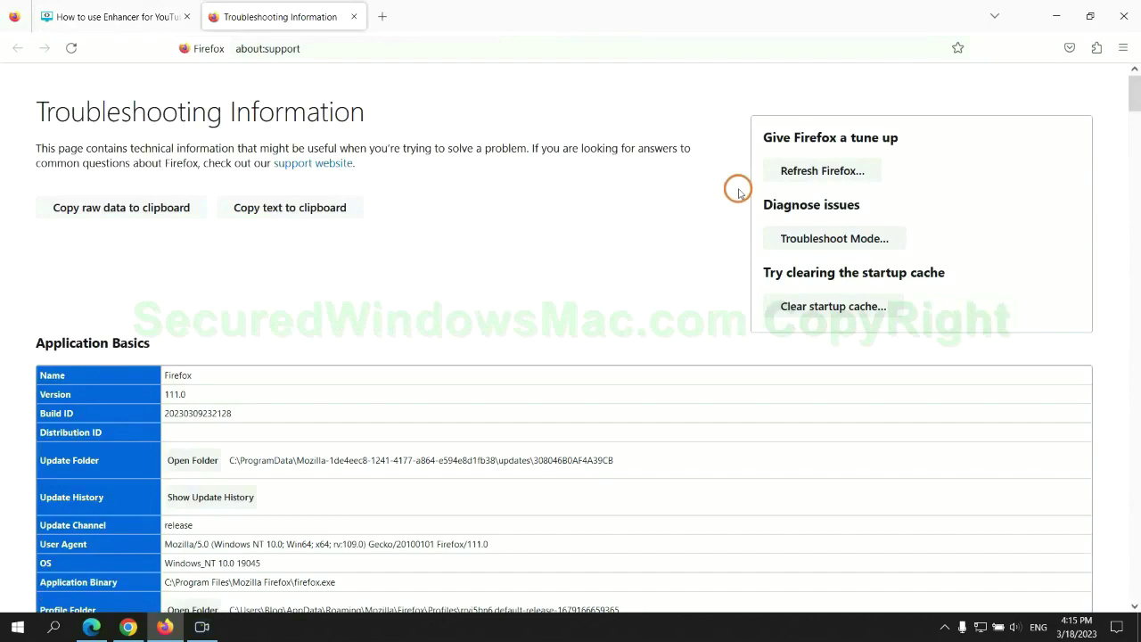
{"action": "left_click", "coordinate": [788, 174]}
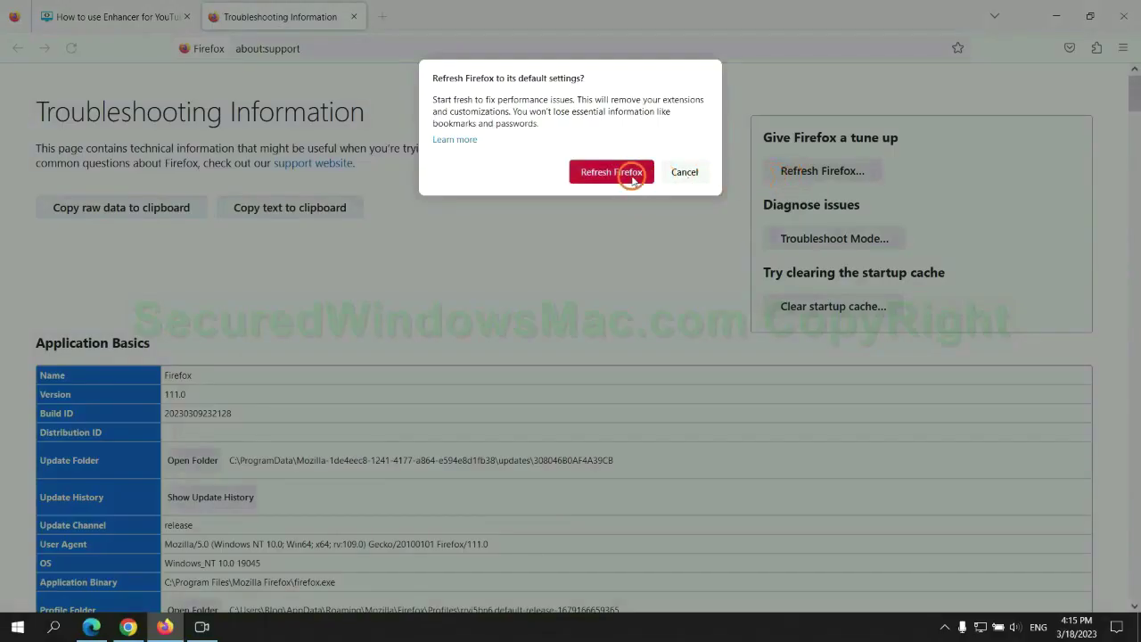